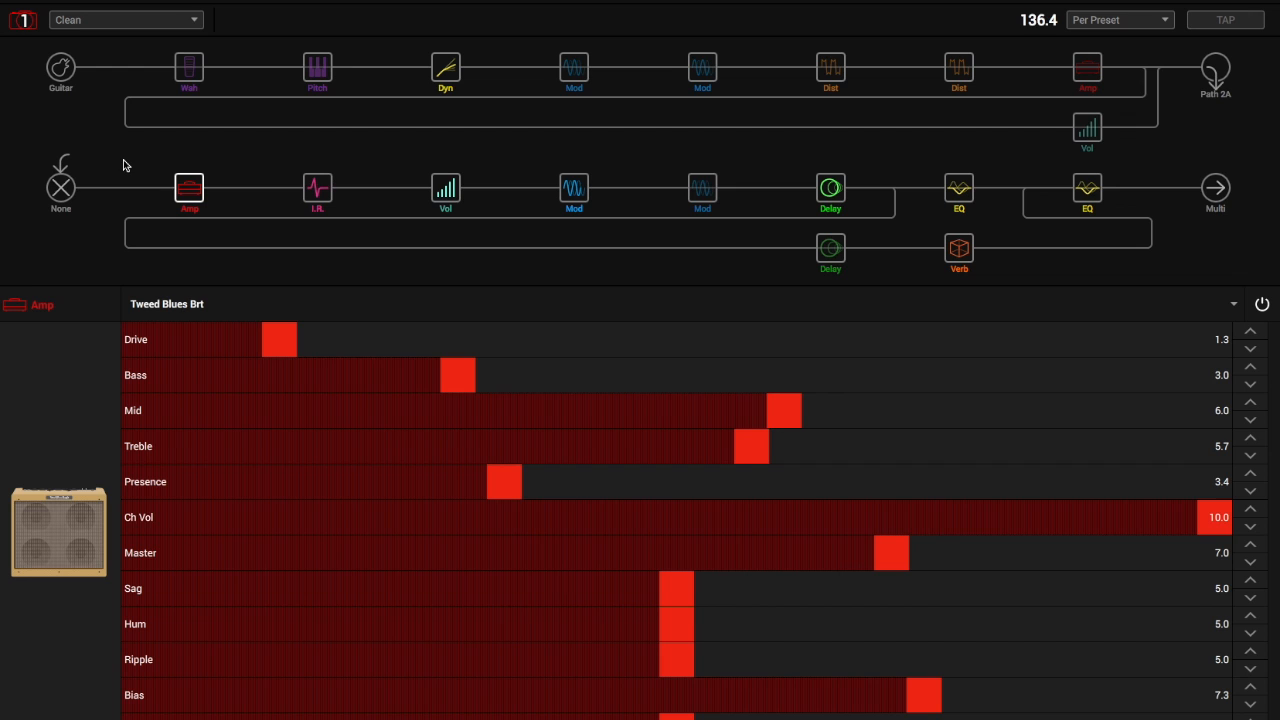
Set the Low Cut of the 2048-sample impulse response block to 116 Hz
mouse_move(189, 198)
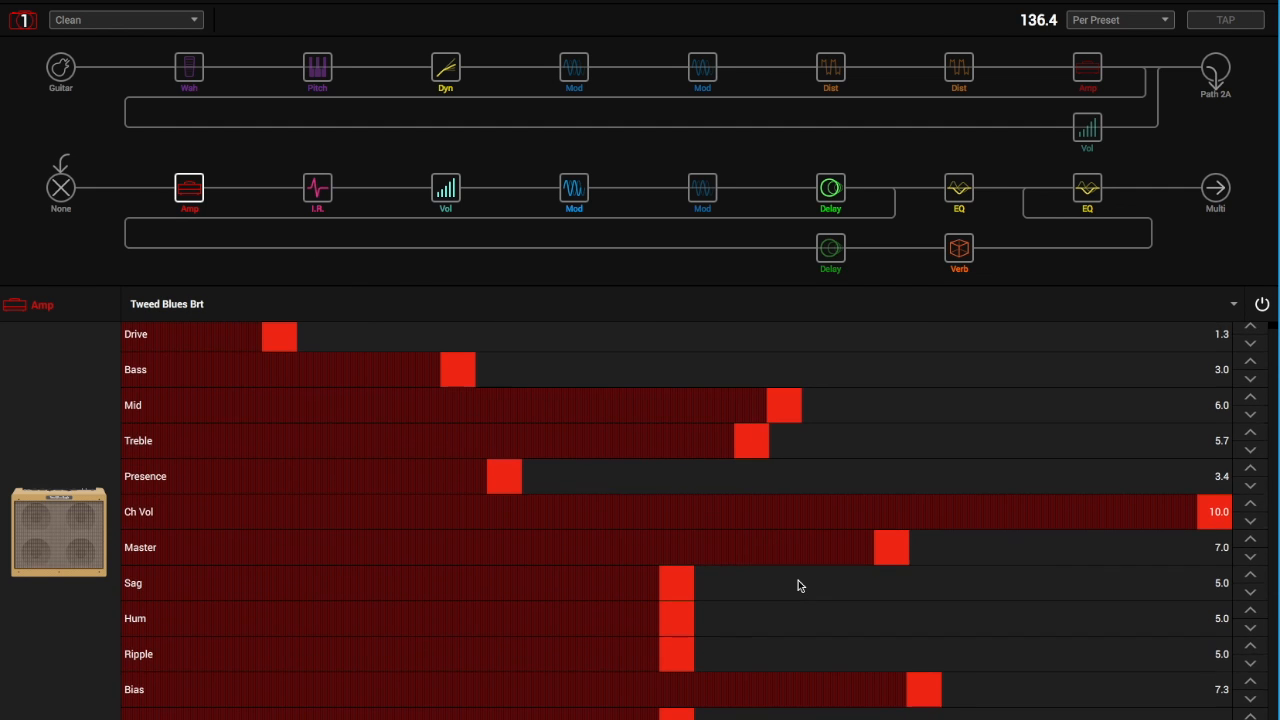
scroll(798, 580, "down", 1)
left_click(320, 192)
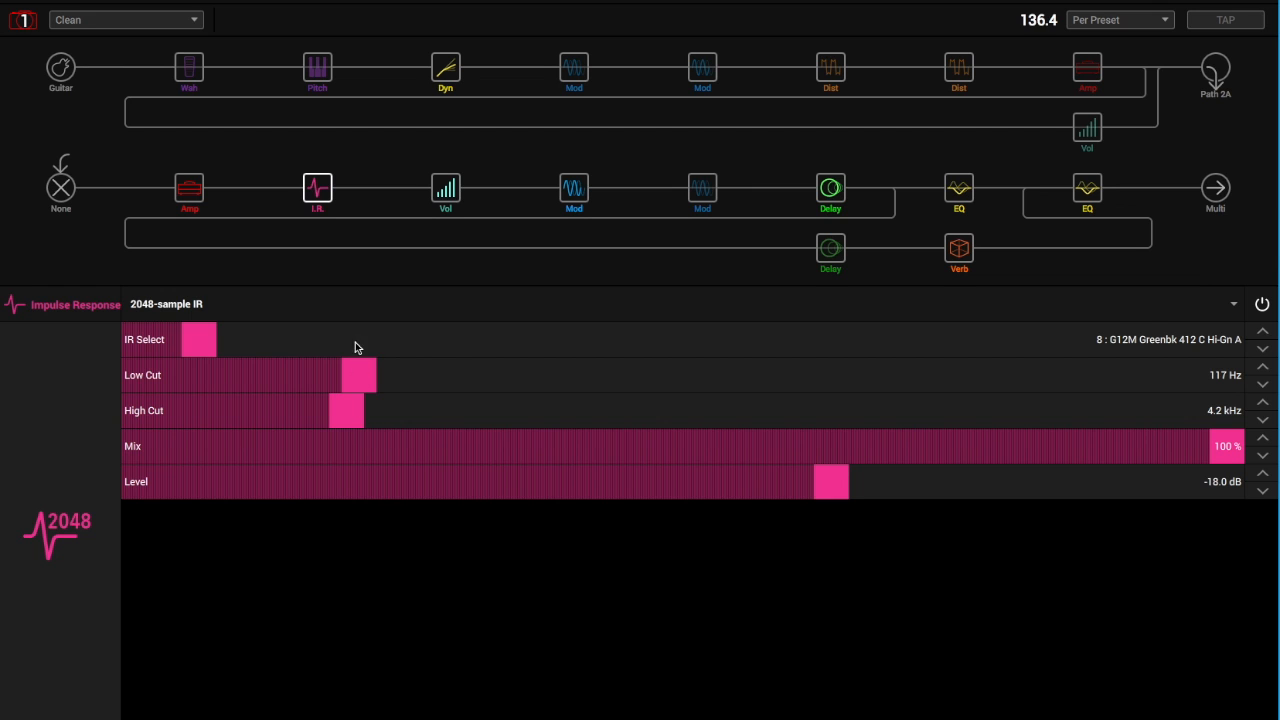
mouse_move(356, 383)
left_mouse_down()
mouse_move(340, 378)
mouse_move(352, 377)
left_mouse_up()
Bypass the Noise Gate block on the upper signal path of the Clean snapshot
left_click(186, 192)
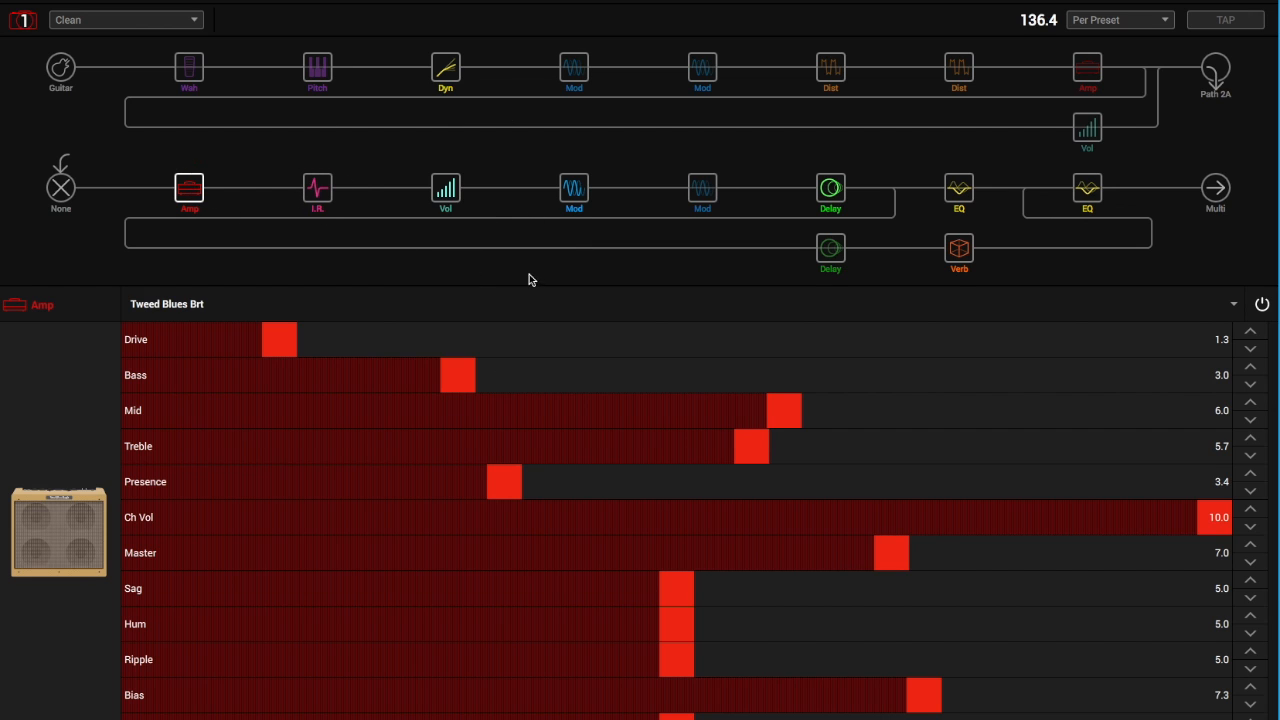
left_click(452, 72)
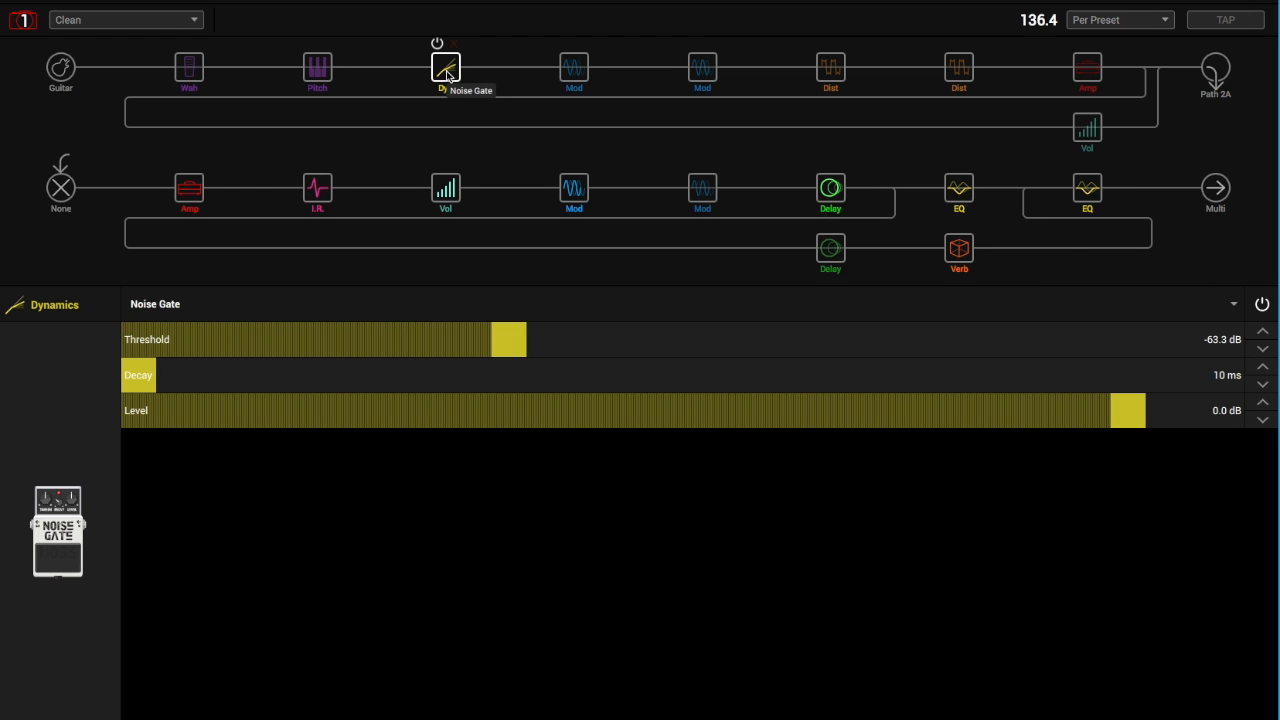
left_click(437, 45)
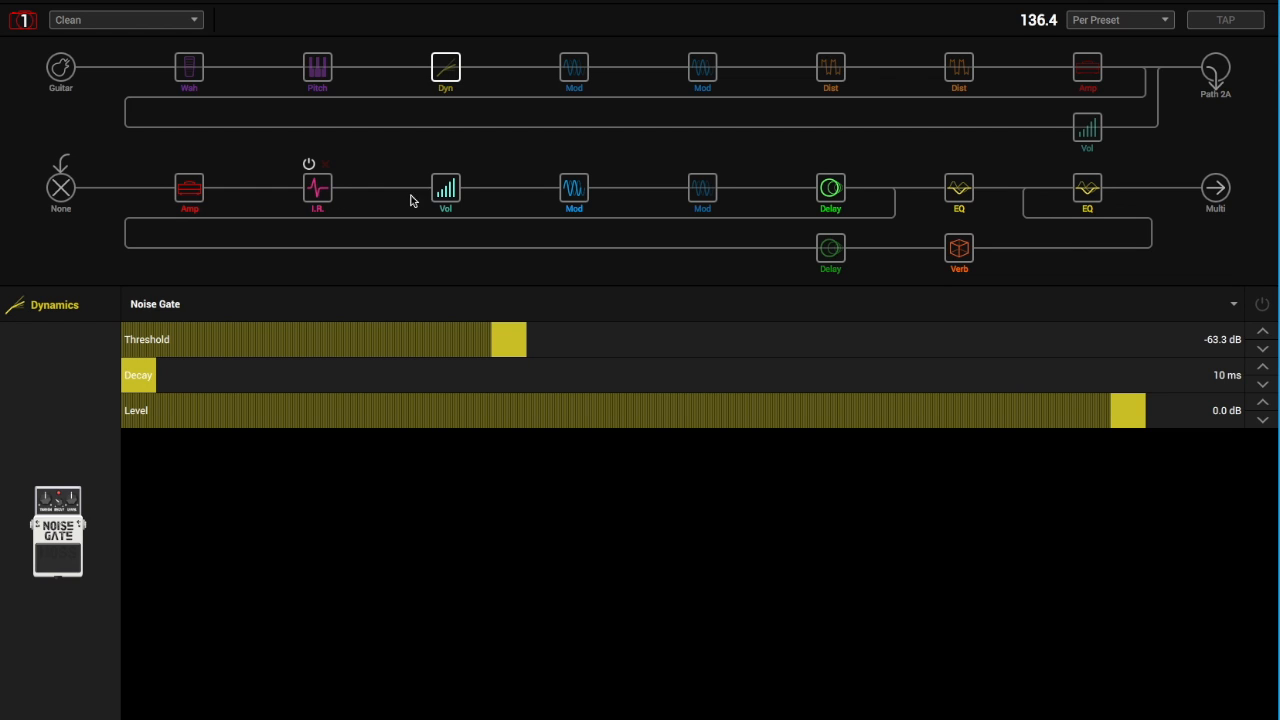
Examine the settings of the Clean snapshot's volume, modulation, delay, EQ, reverb and wah blocks across both signal paths
left_click(440, 197)
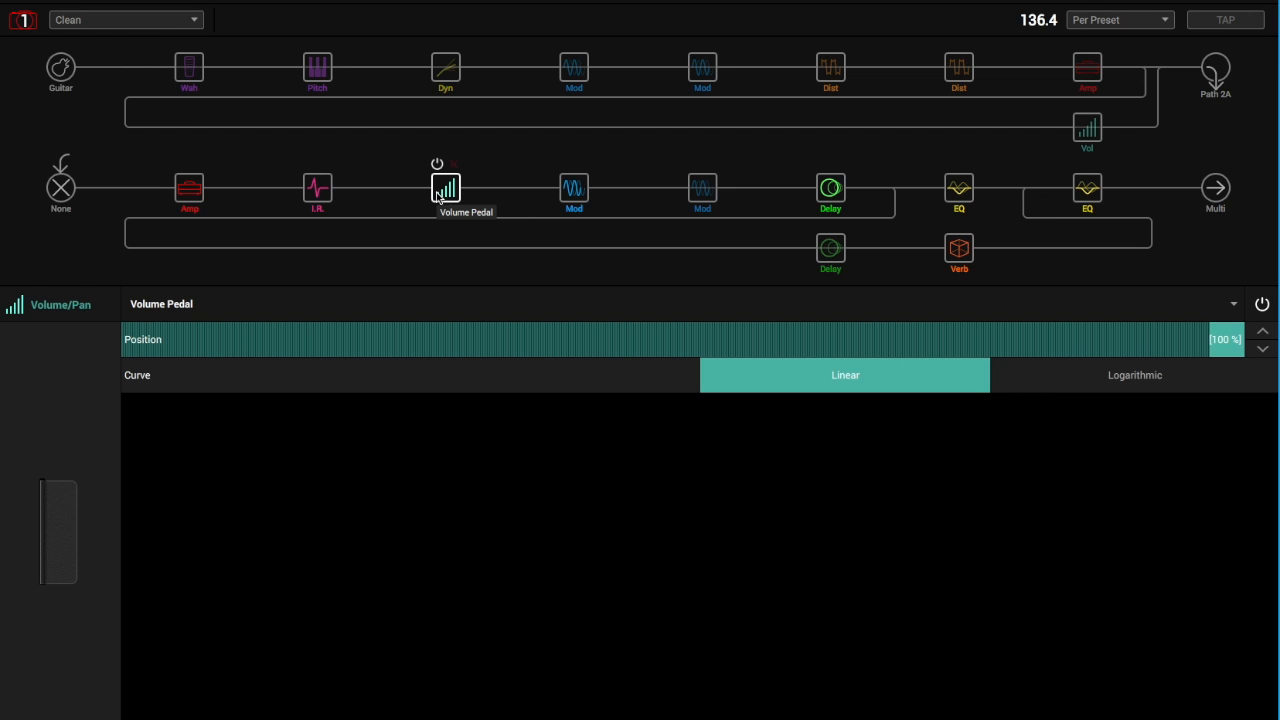
left_click(572, 190)
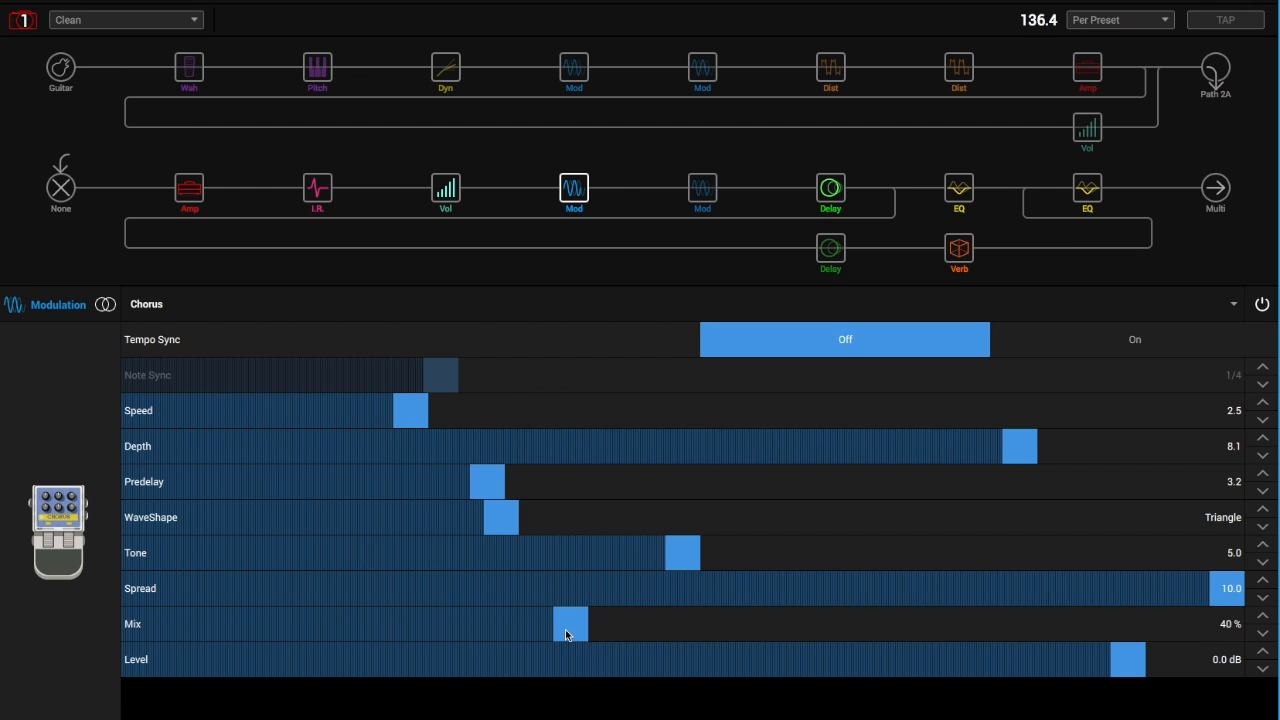
left_click(703, 194)
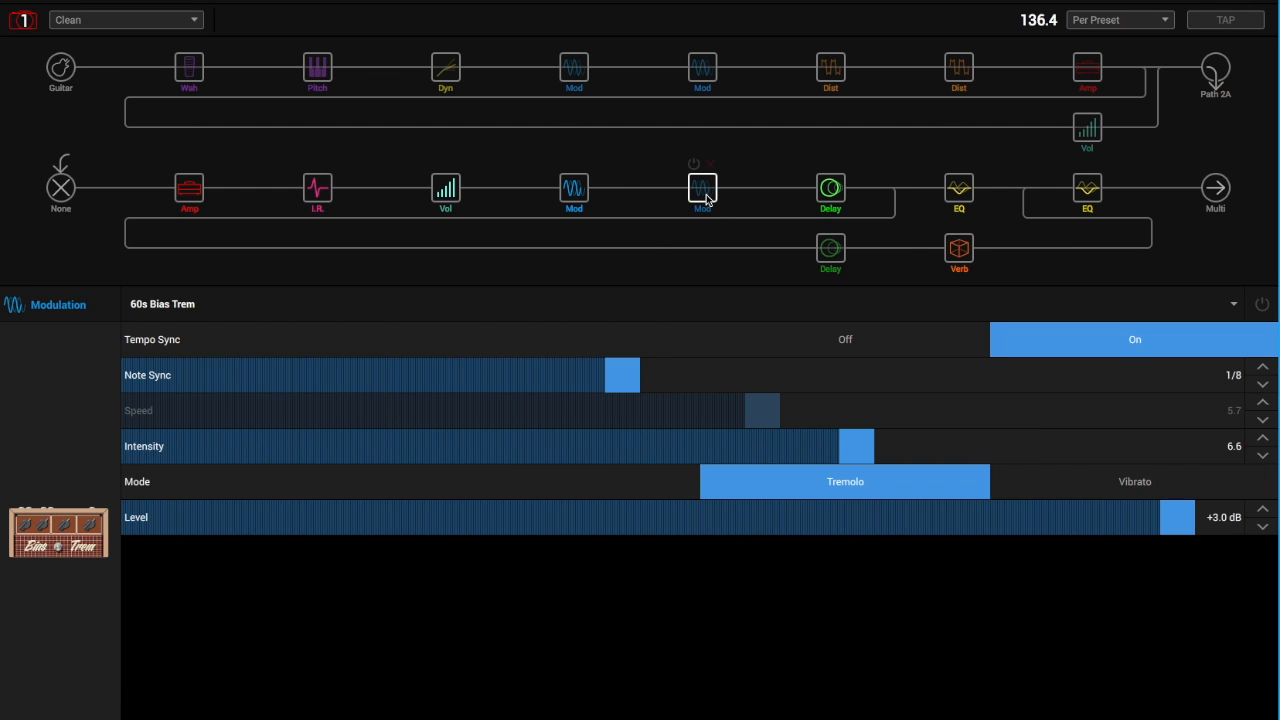
left_click(832, 195)
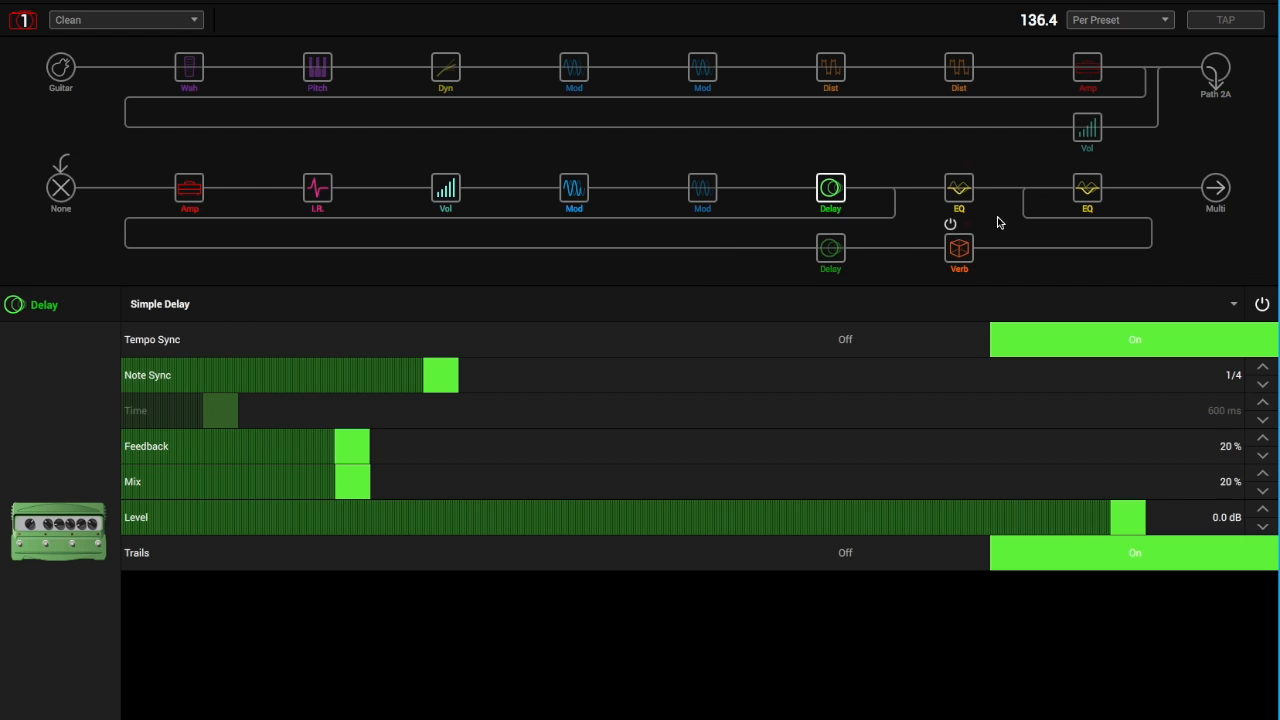
left_click(963, 191)
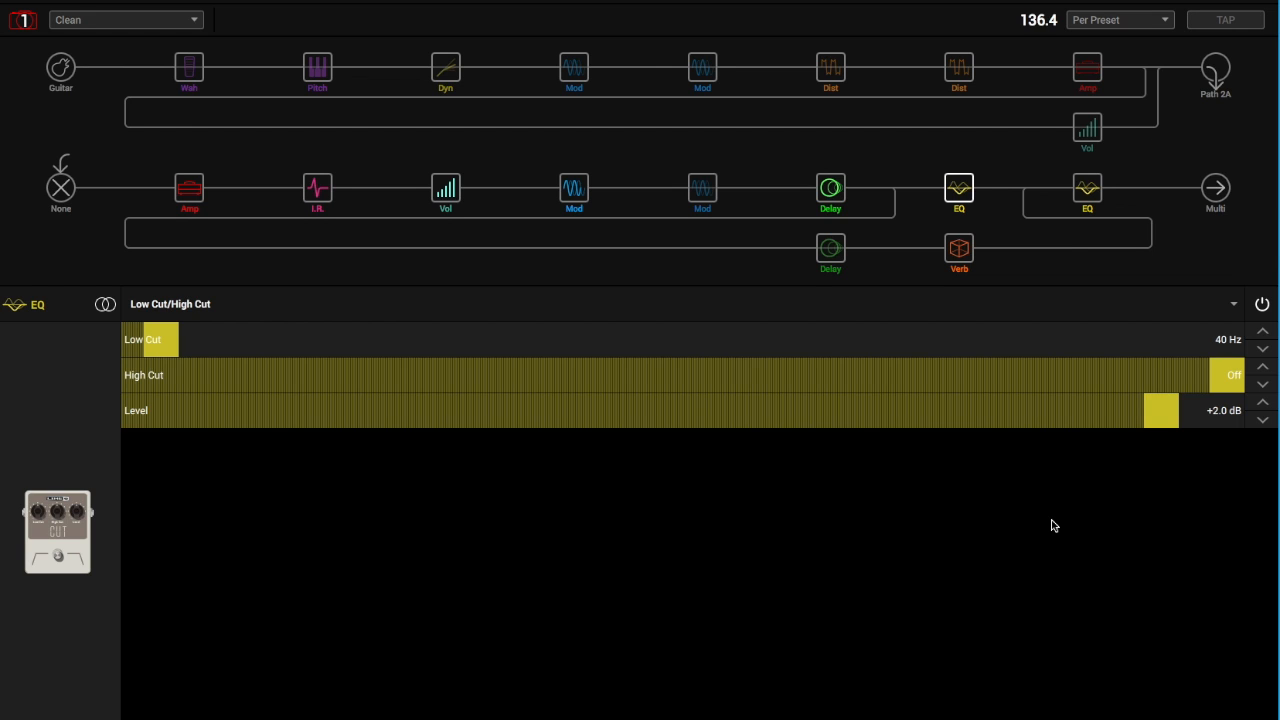
left_click(1083, 195)
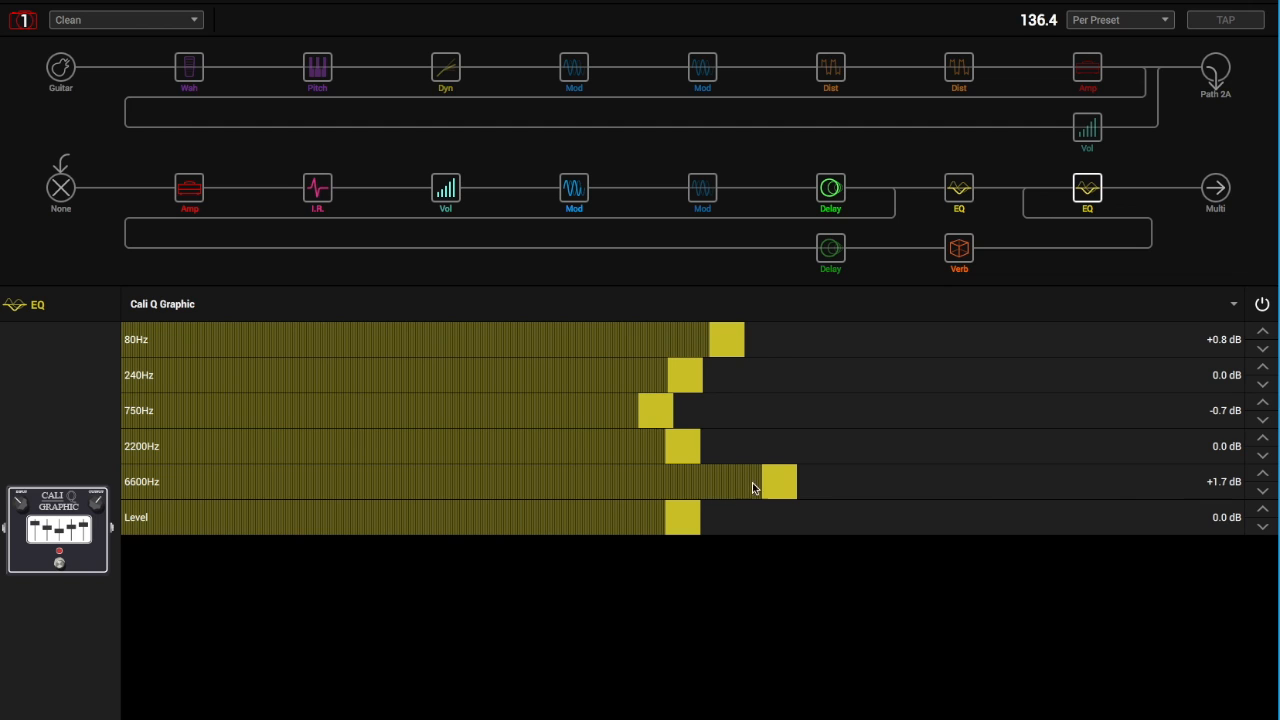
mouse_move(832, 191)
left_click(958, 256)
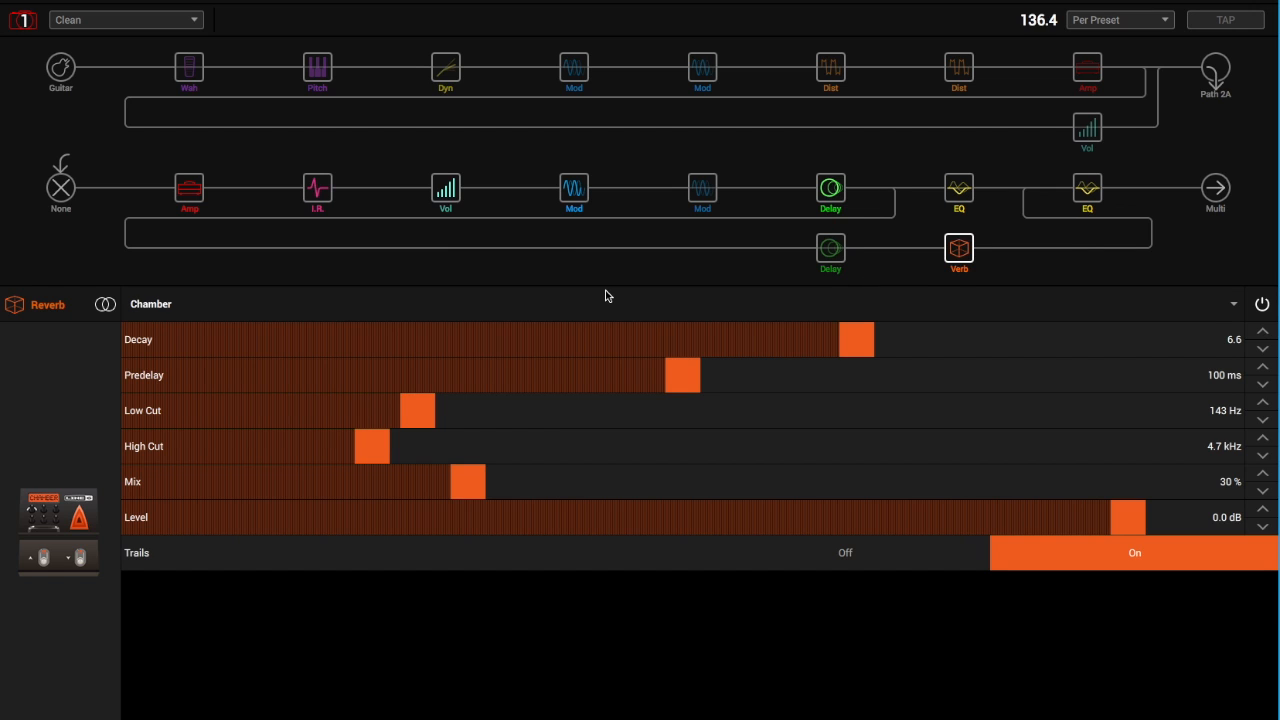
mouse_move(577, 194)
left_click(574, 72)
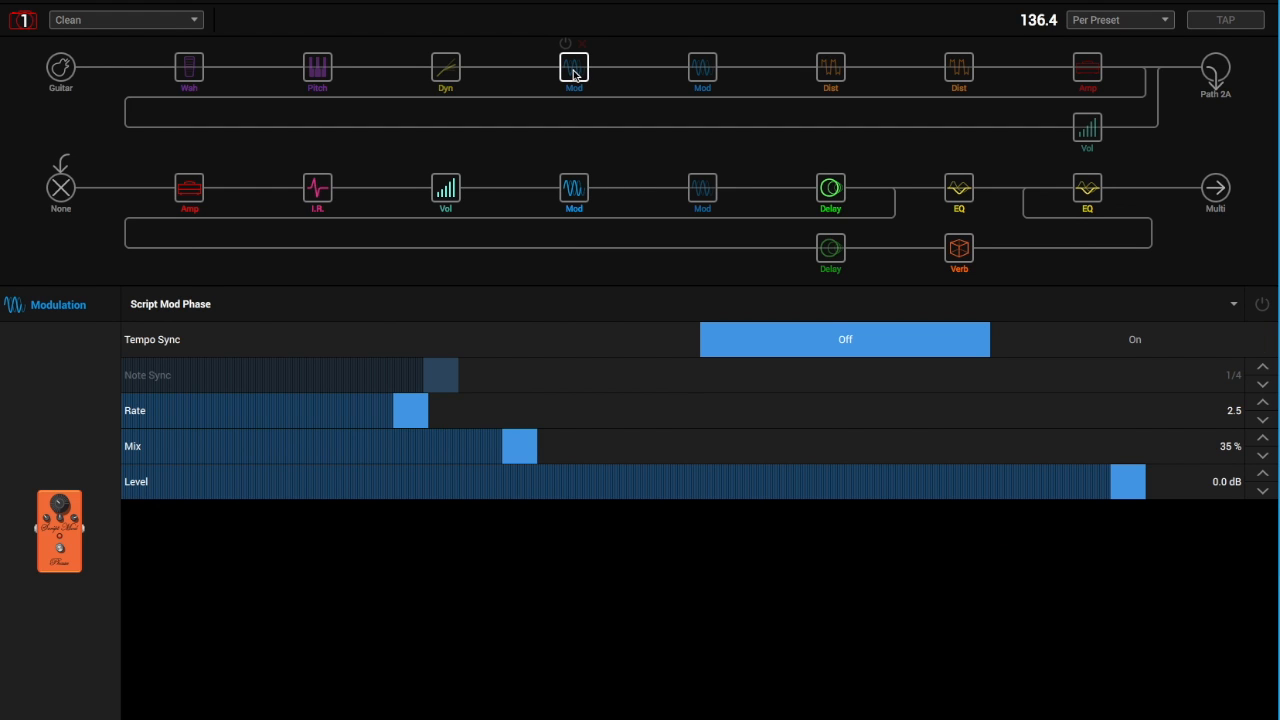
left_click(698, 72)
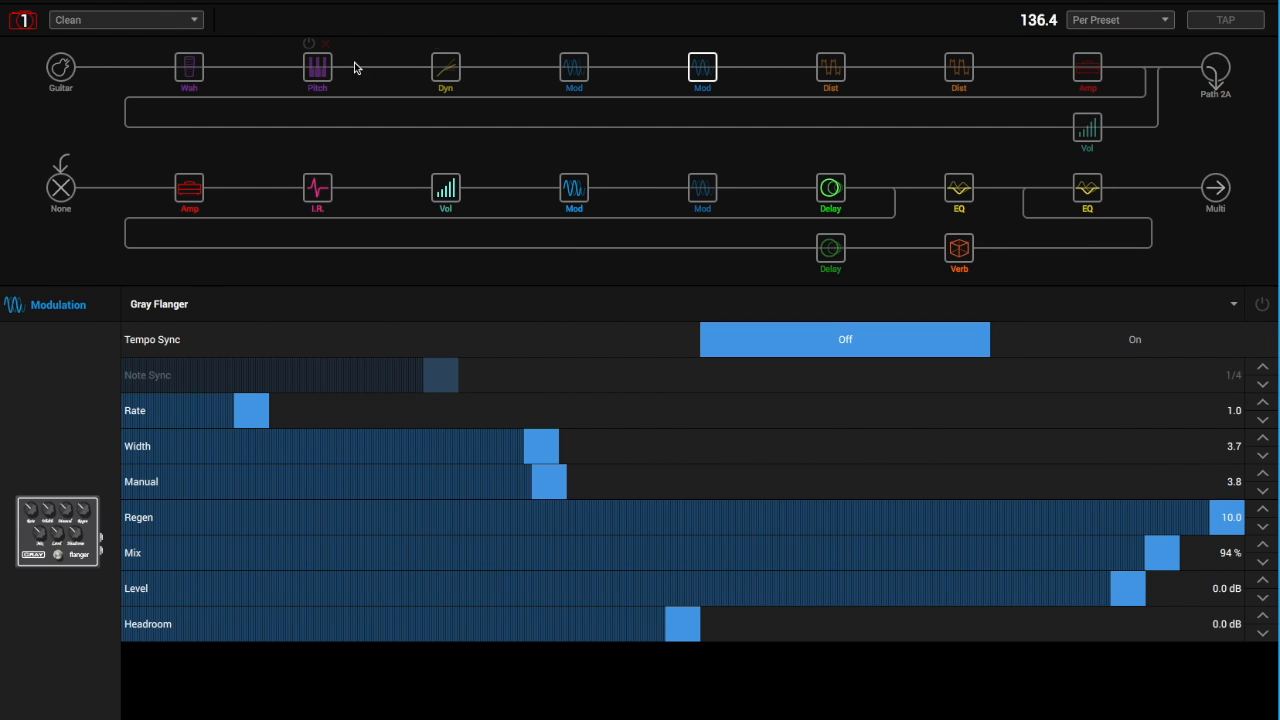
left_click(192, 72)
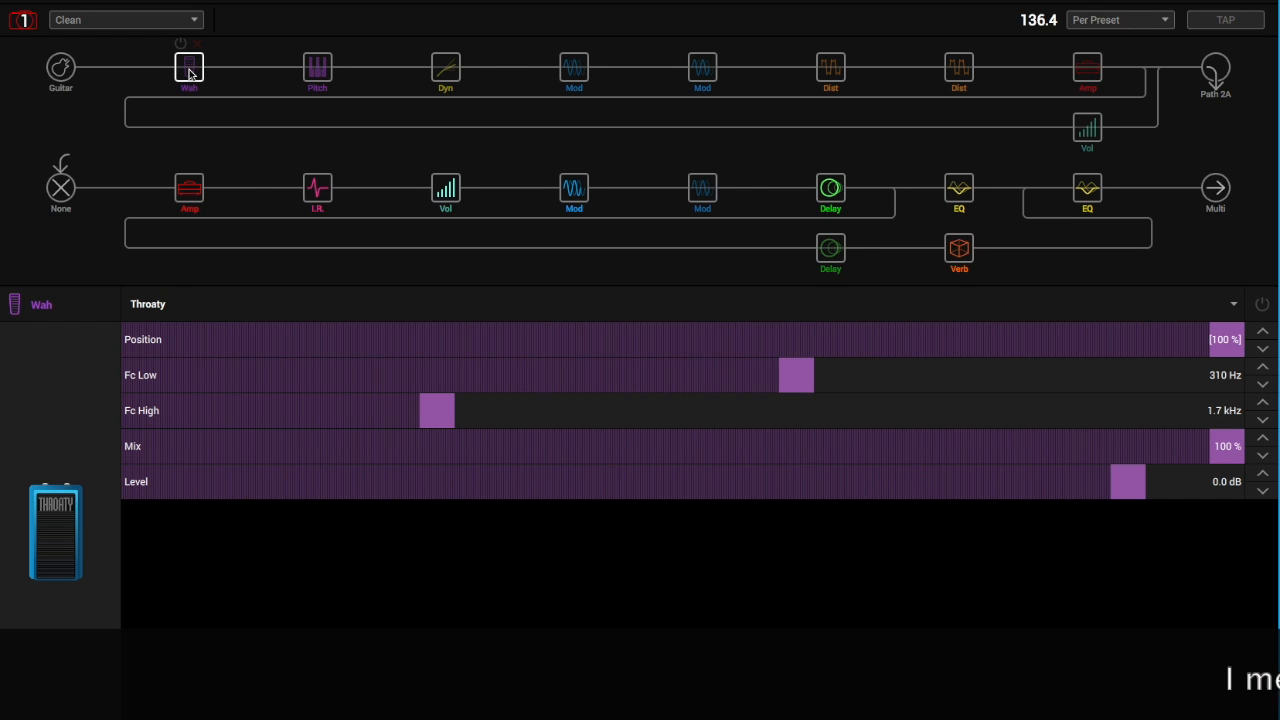
Toggle the upper path's Gray Flanger and the parallel Simple Delay on and back off to audition each effect
left_click(702, 70)
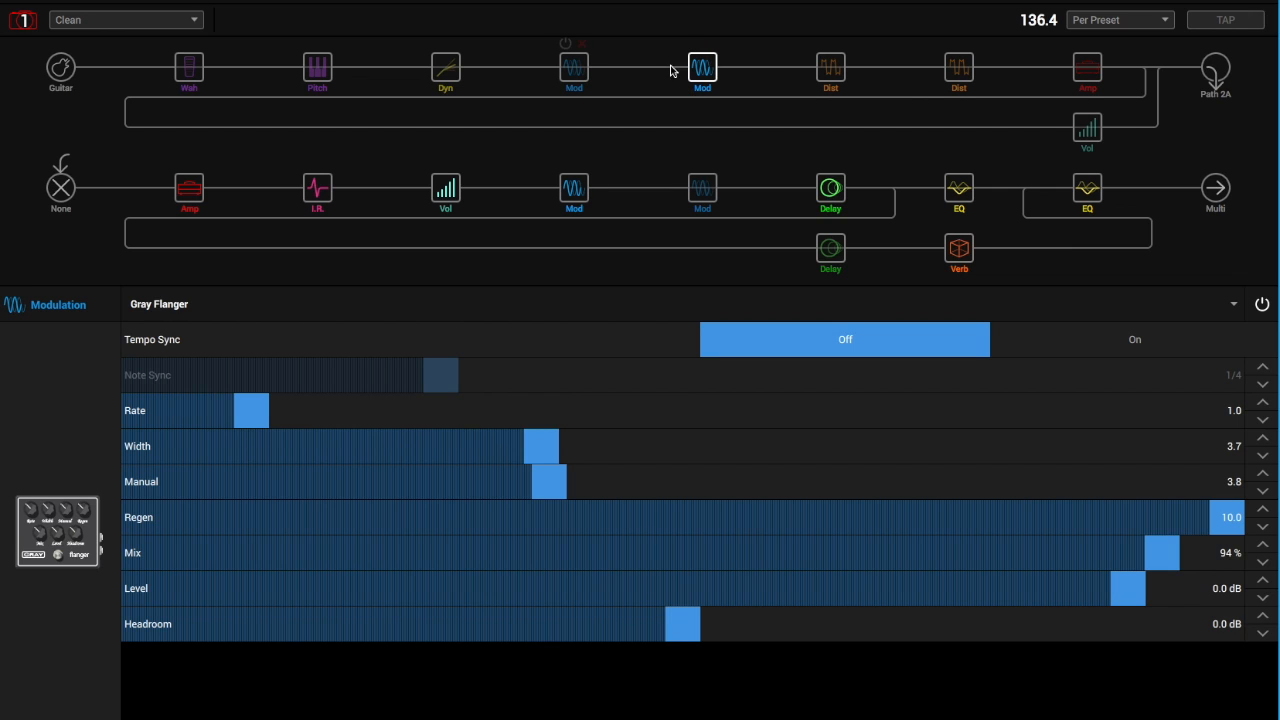
left_click(694, 43)
left_click(829, 246)
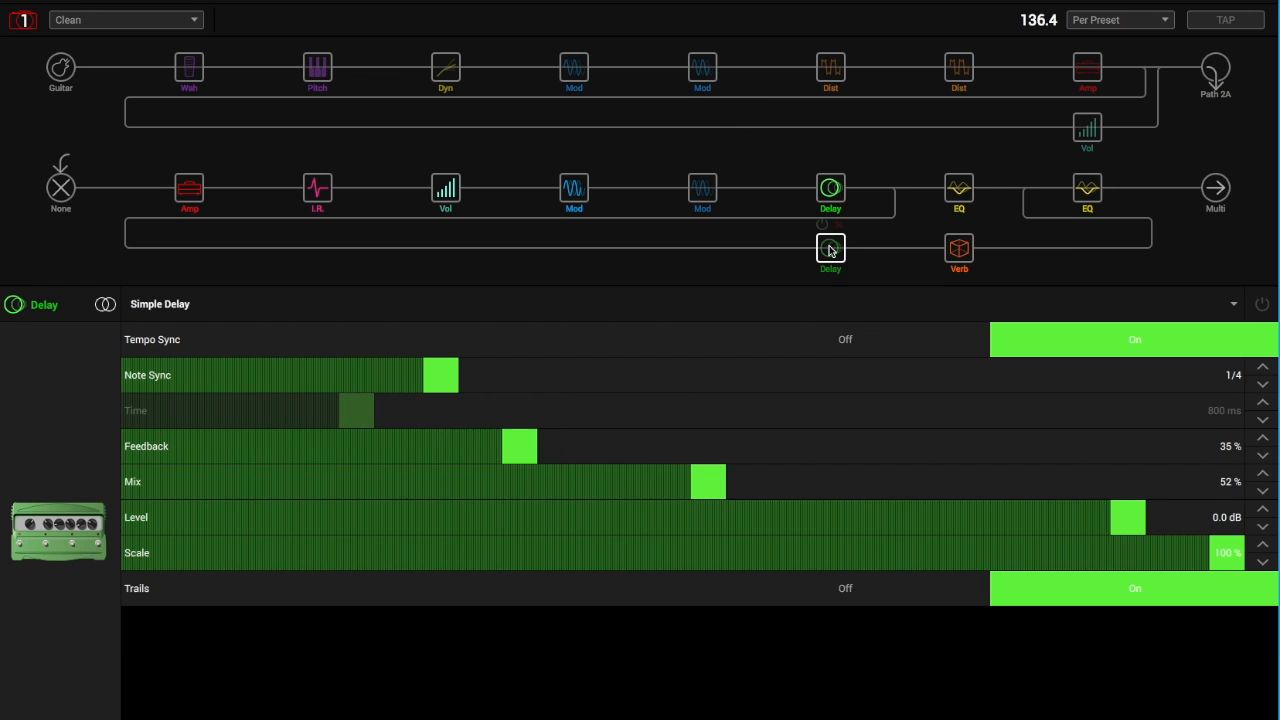
left_click(822, 226)
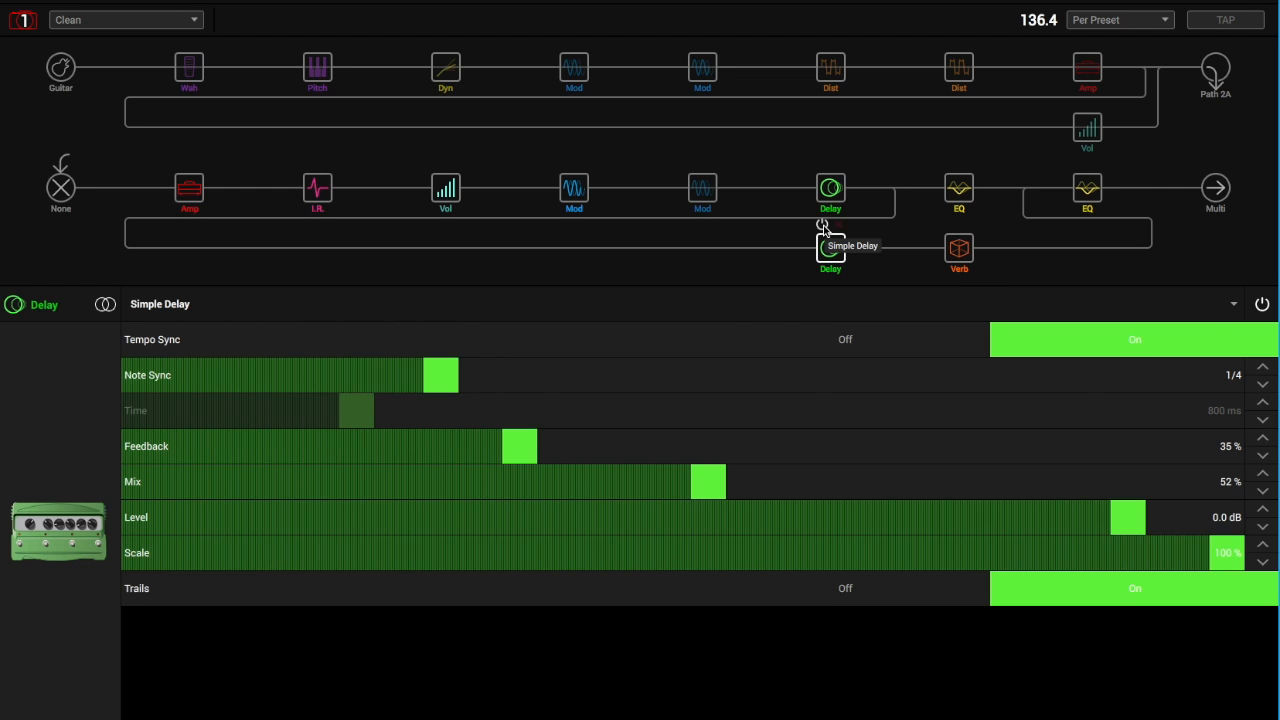
left_click(821, 224)
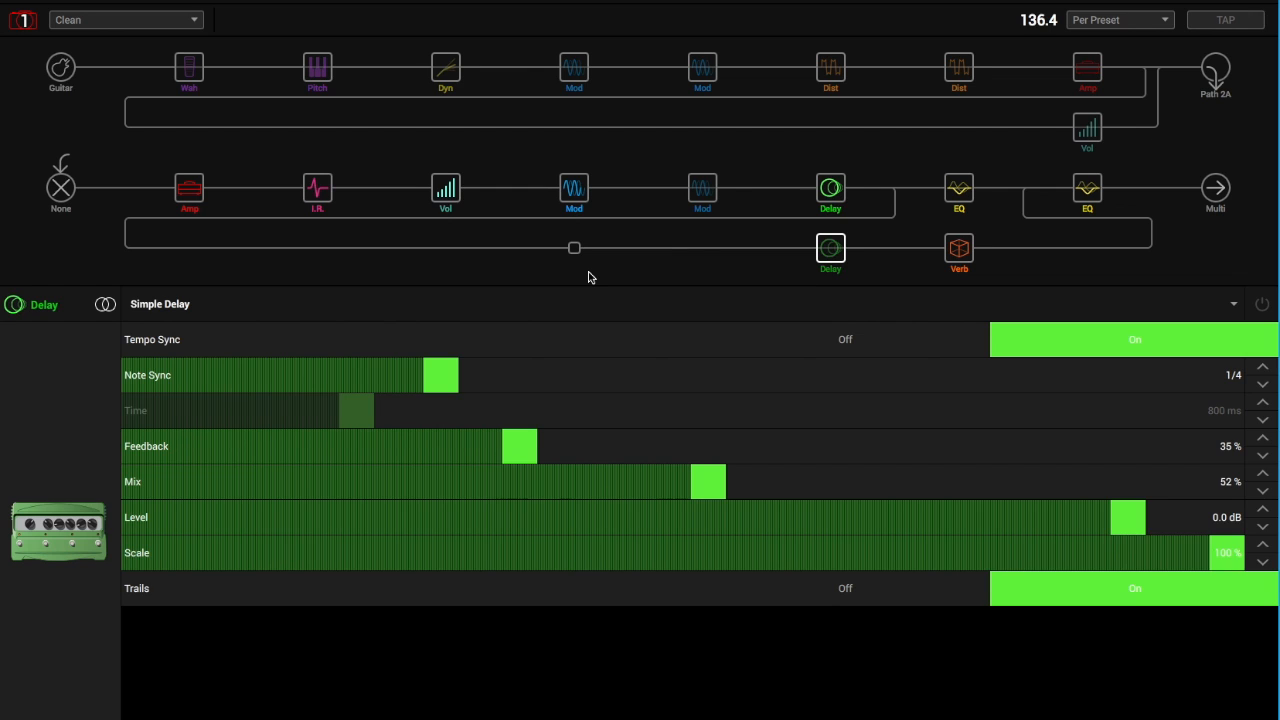
Switch to the Crunch snapshot and inspect its two amp blocks and the impulse response block
left_click(126, 20)
left_click(120, 63)
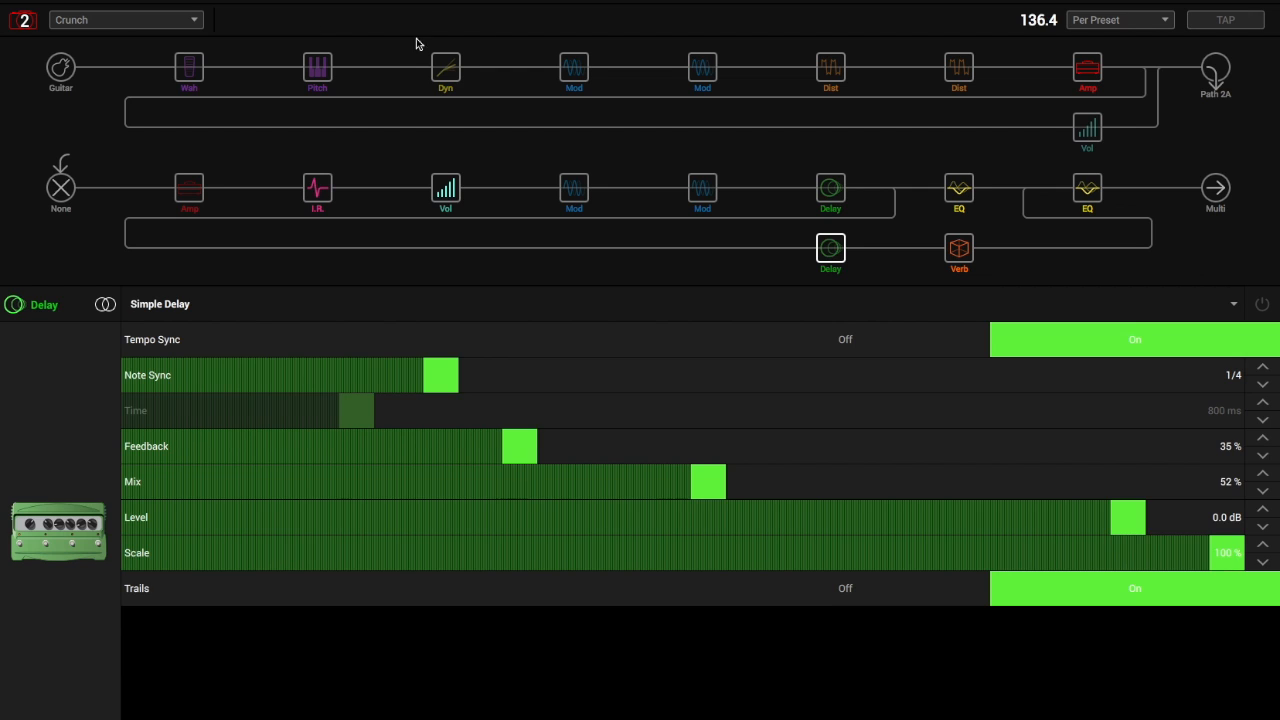
mouse_move(194, 196)
left_click(192, 197)
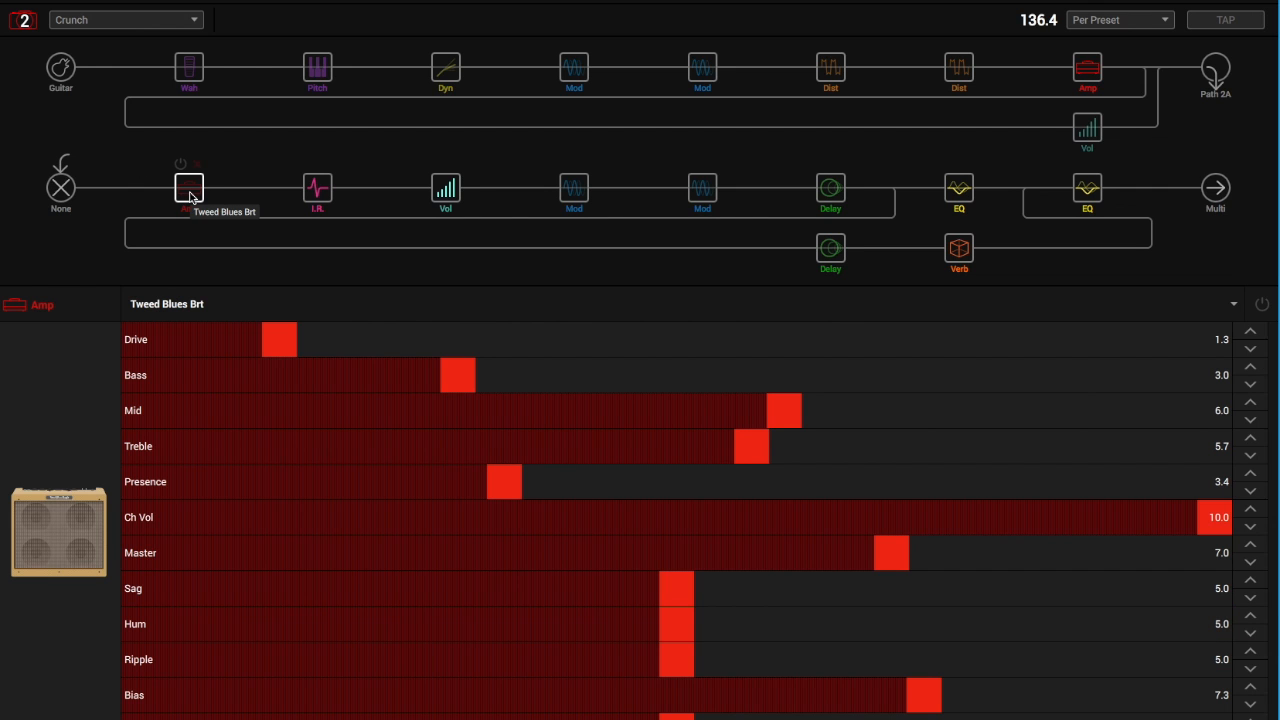
left_click(1092, 70)
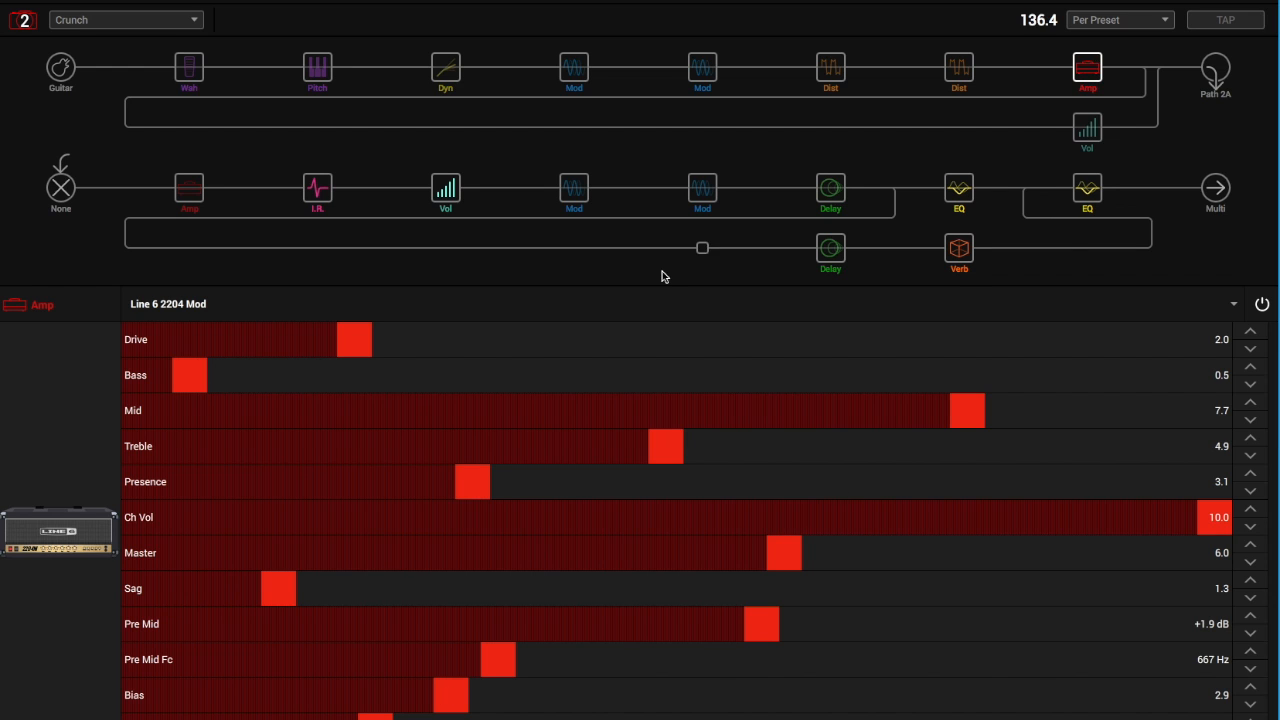
left_click(322, 190)
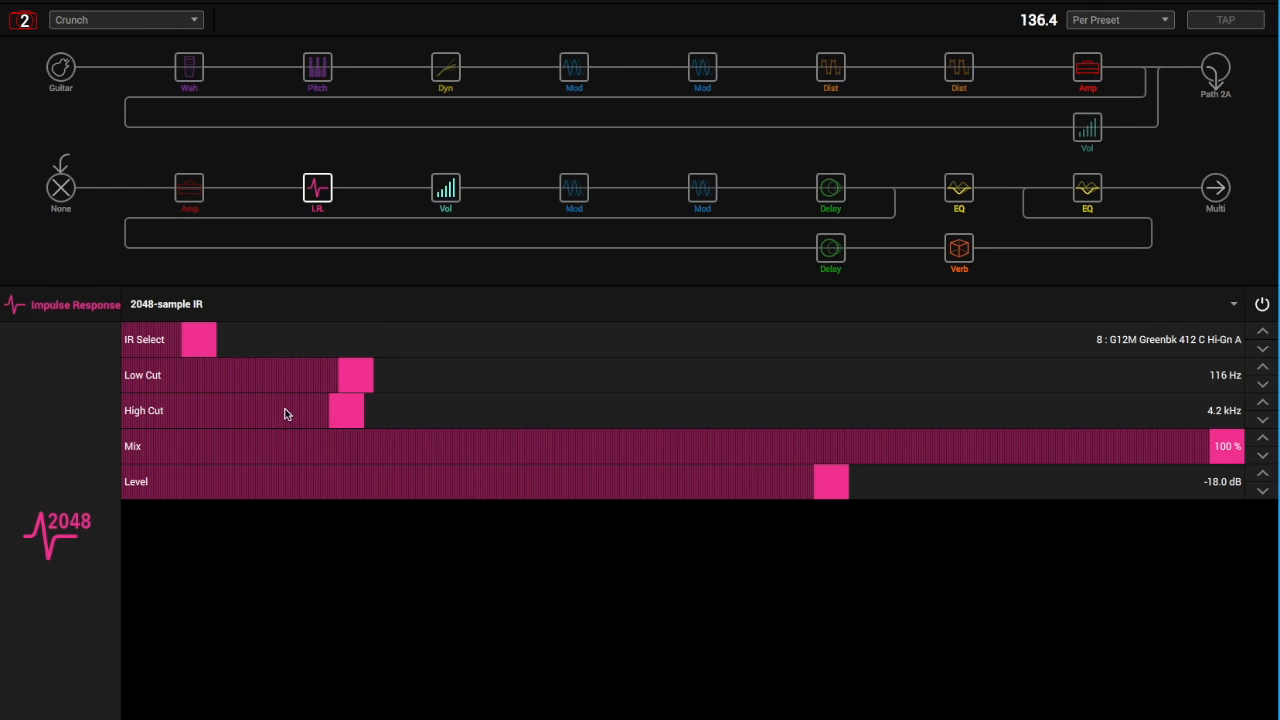
left_click(1087, 67)
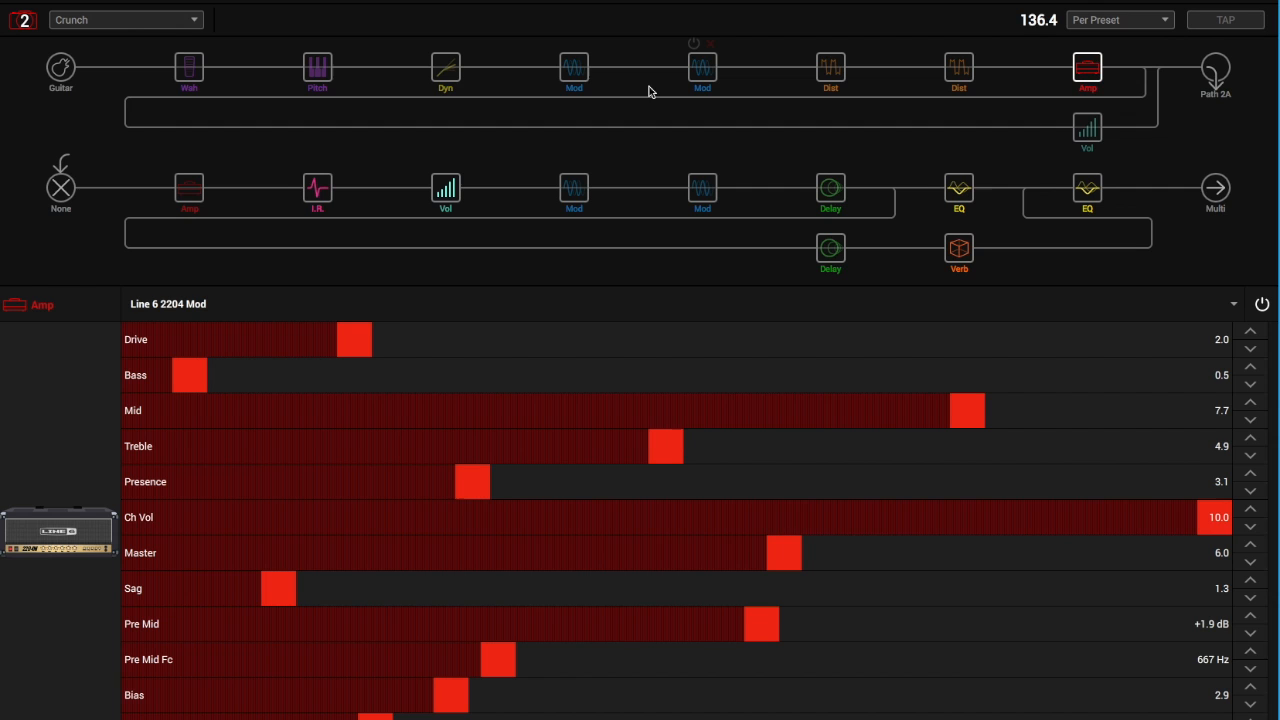
Examine the Crunch snapshot's guitar input gate and the upper path's wah, pitch, noise gate, modulation, distortion and gain blocks
left_click(191, 72)
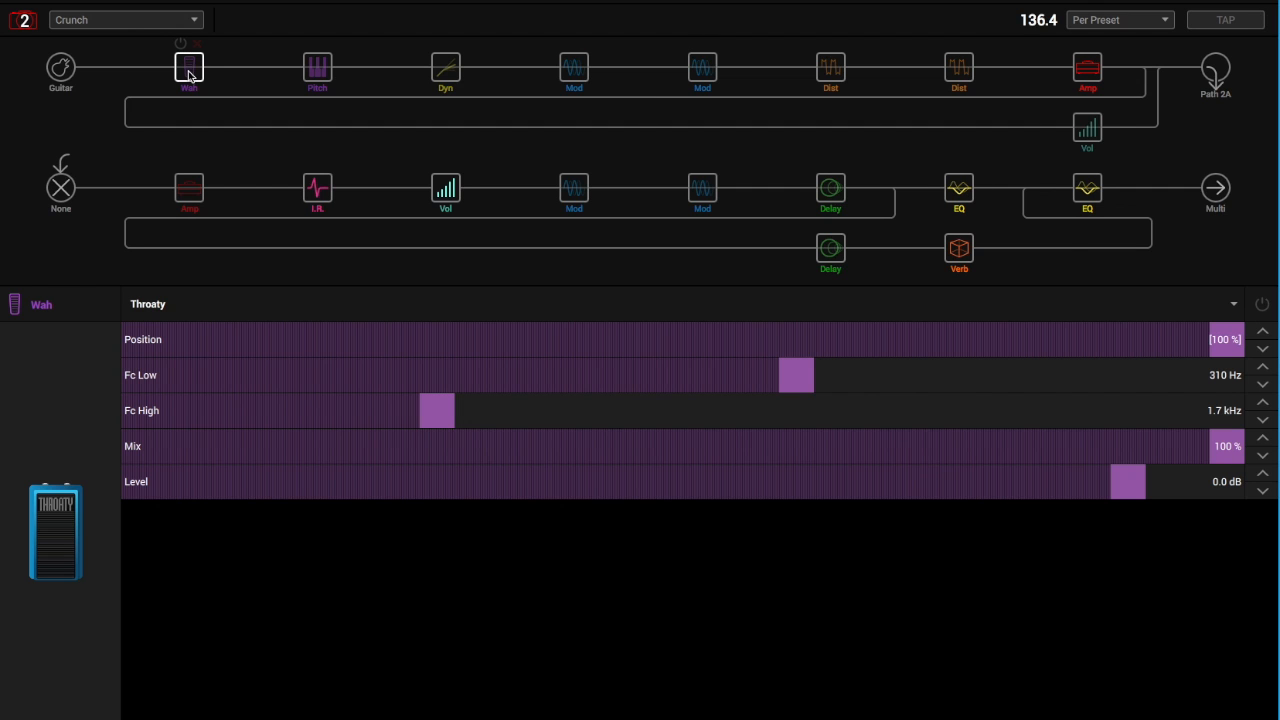
left_click(320, 70)
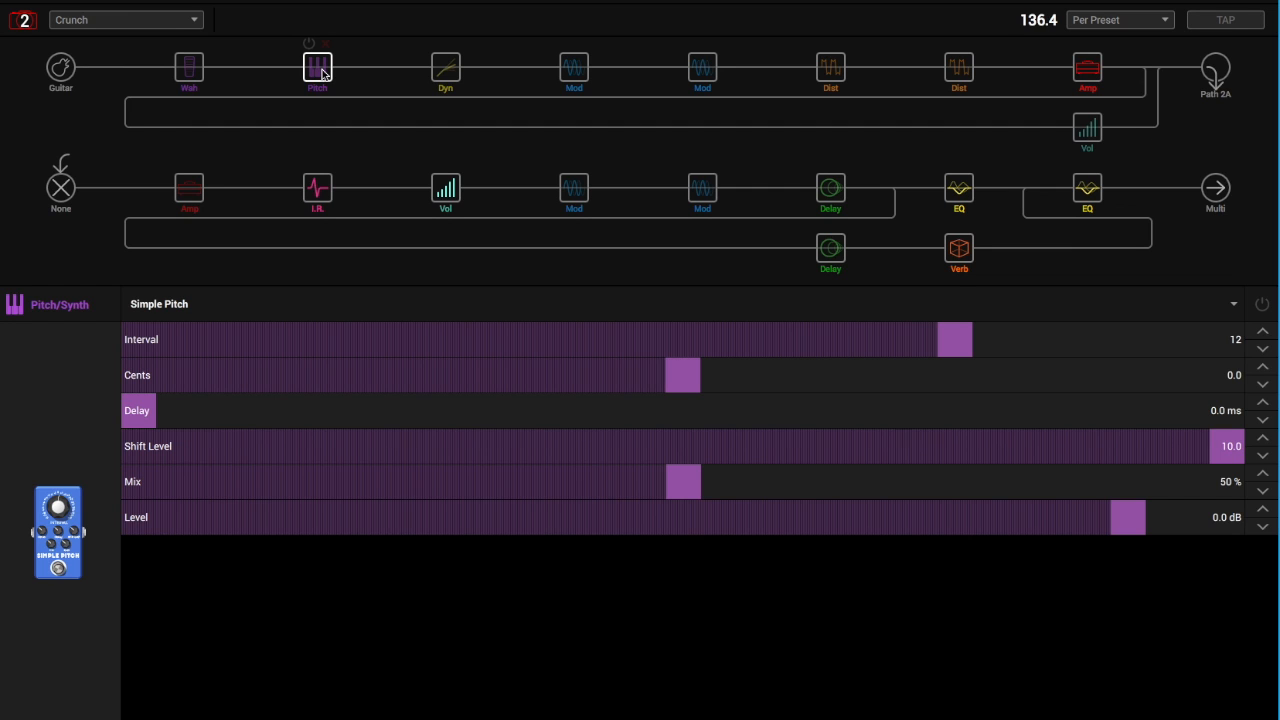
left_click(450, 72)
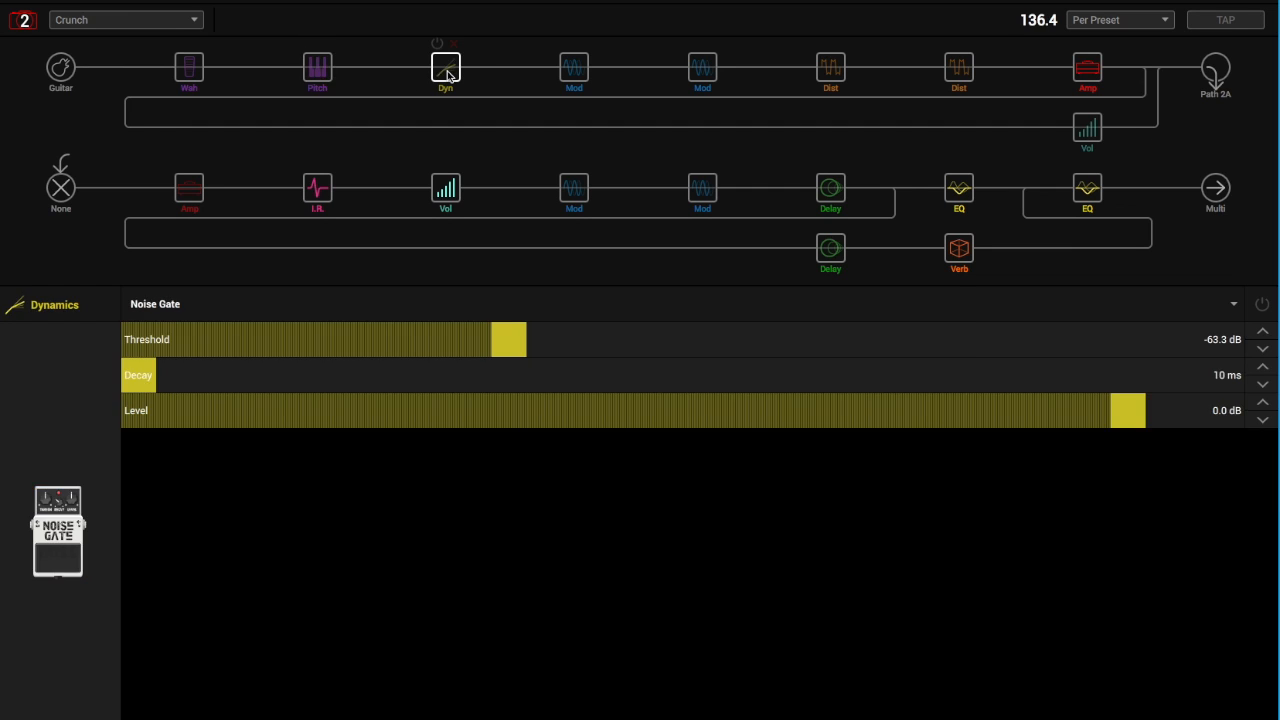
left_click(63, 68)
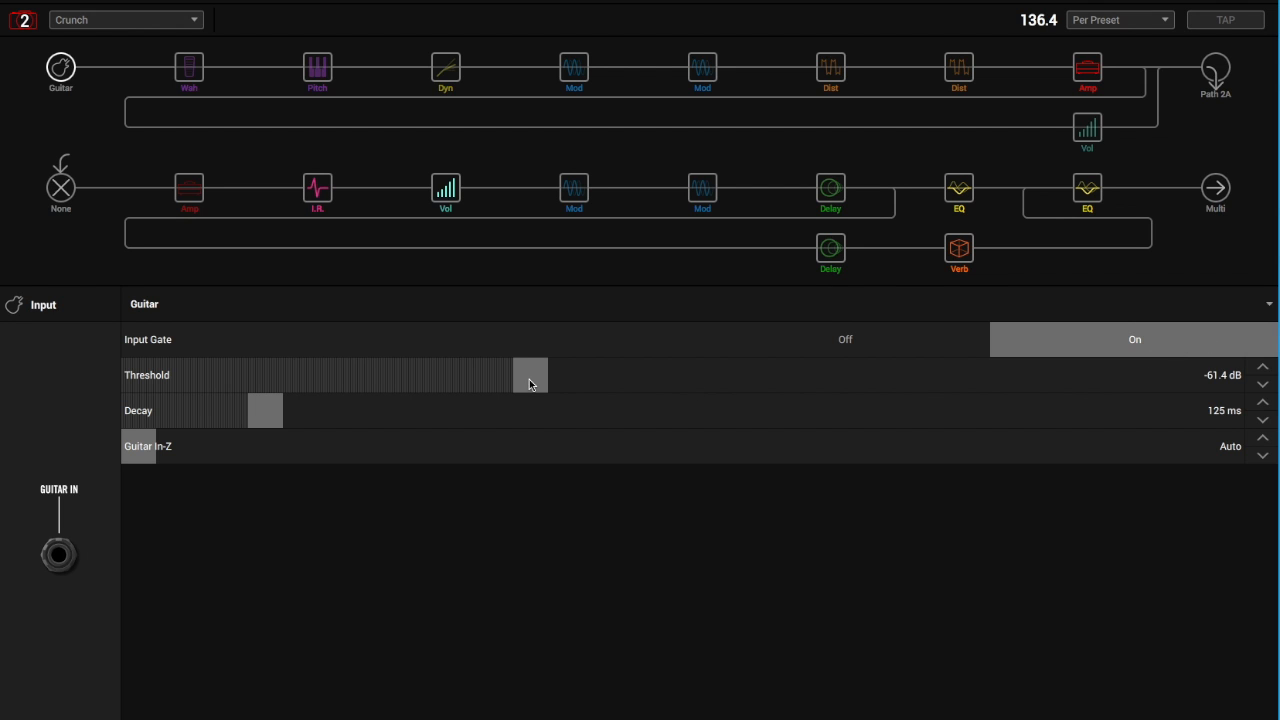
right_click(444, 70)
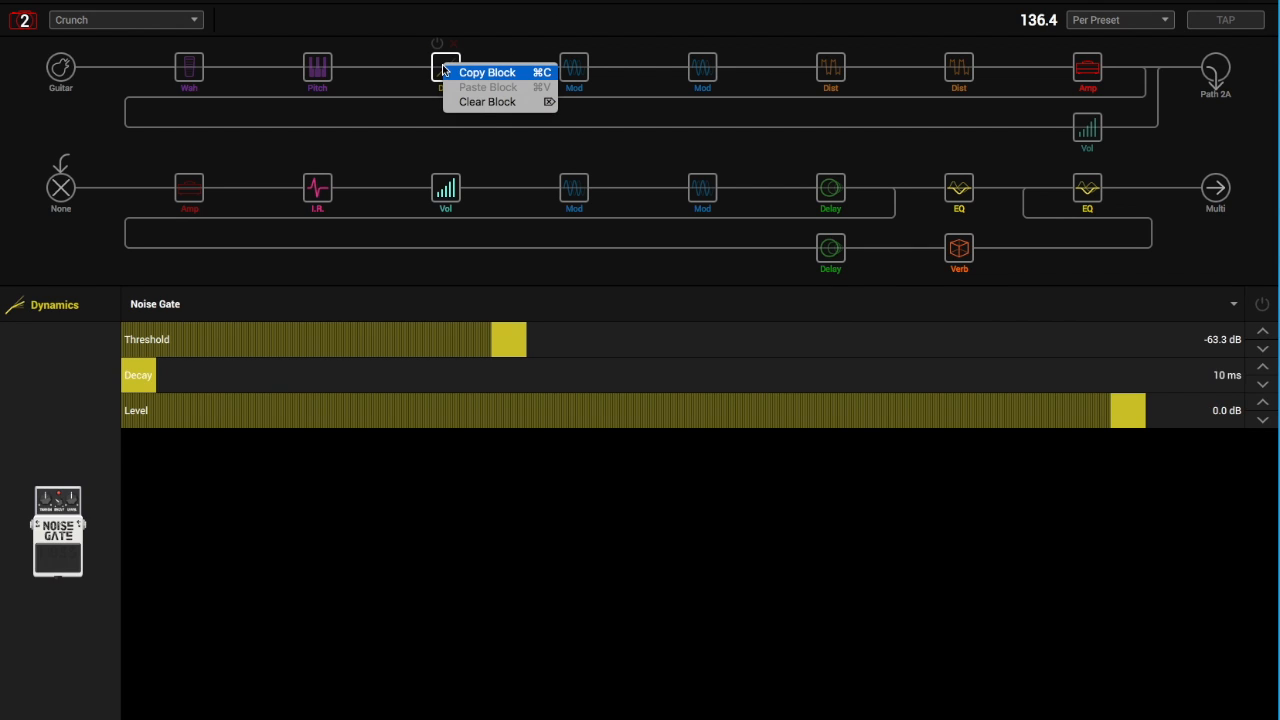
left_click(445, 72)
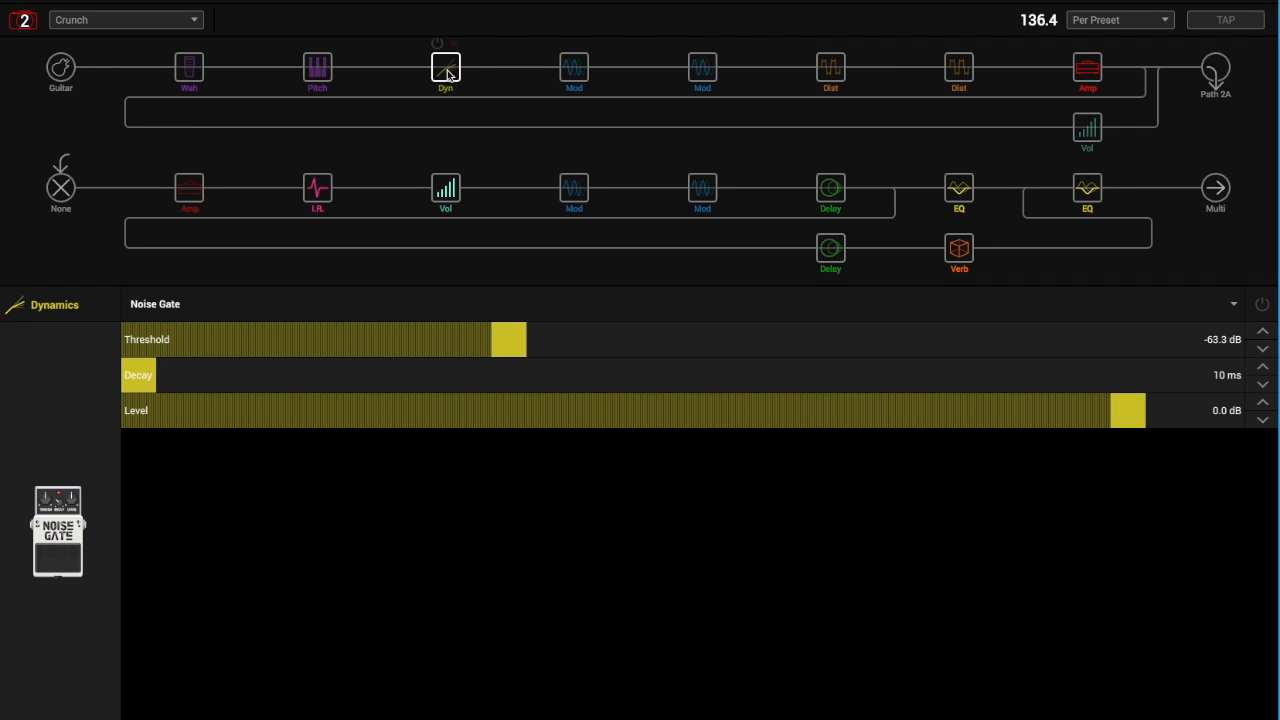
left_click(568, 72)
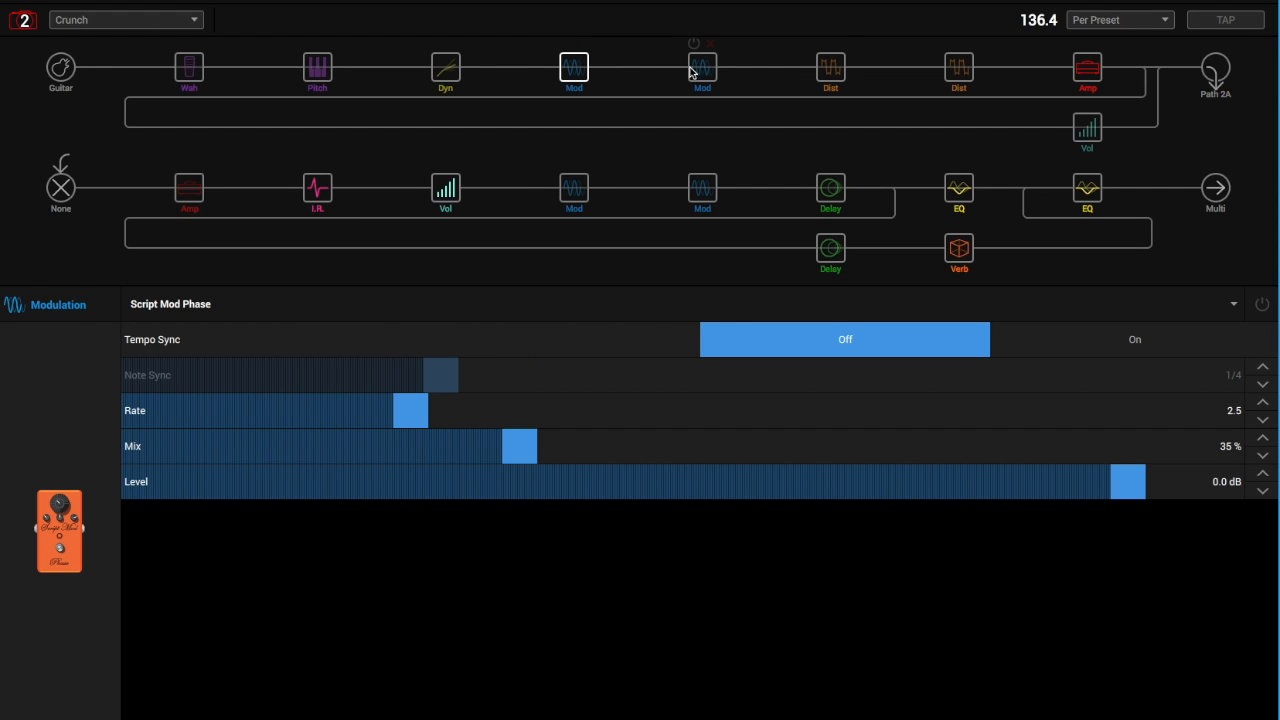
left_click(703, 70)
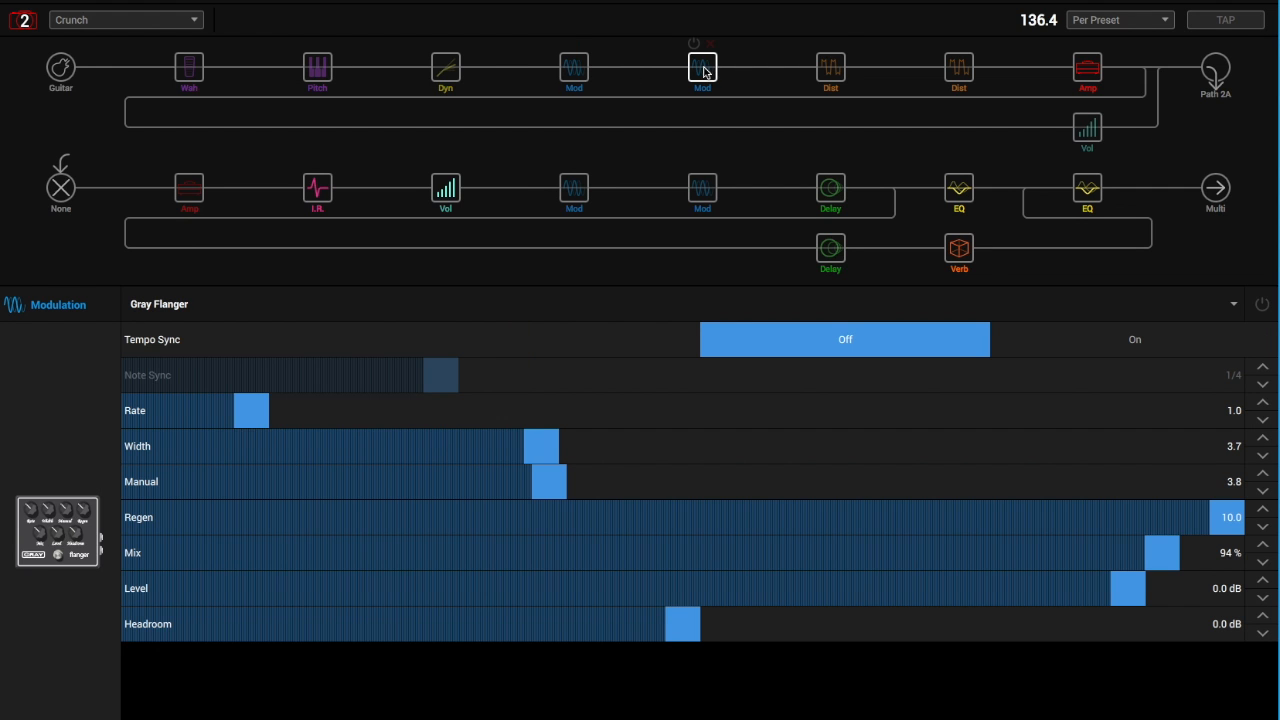
left_click(825, 72)
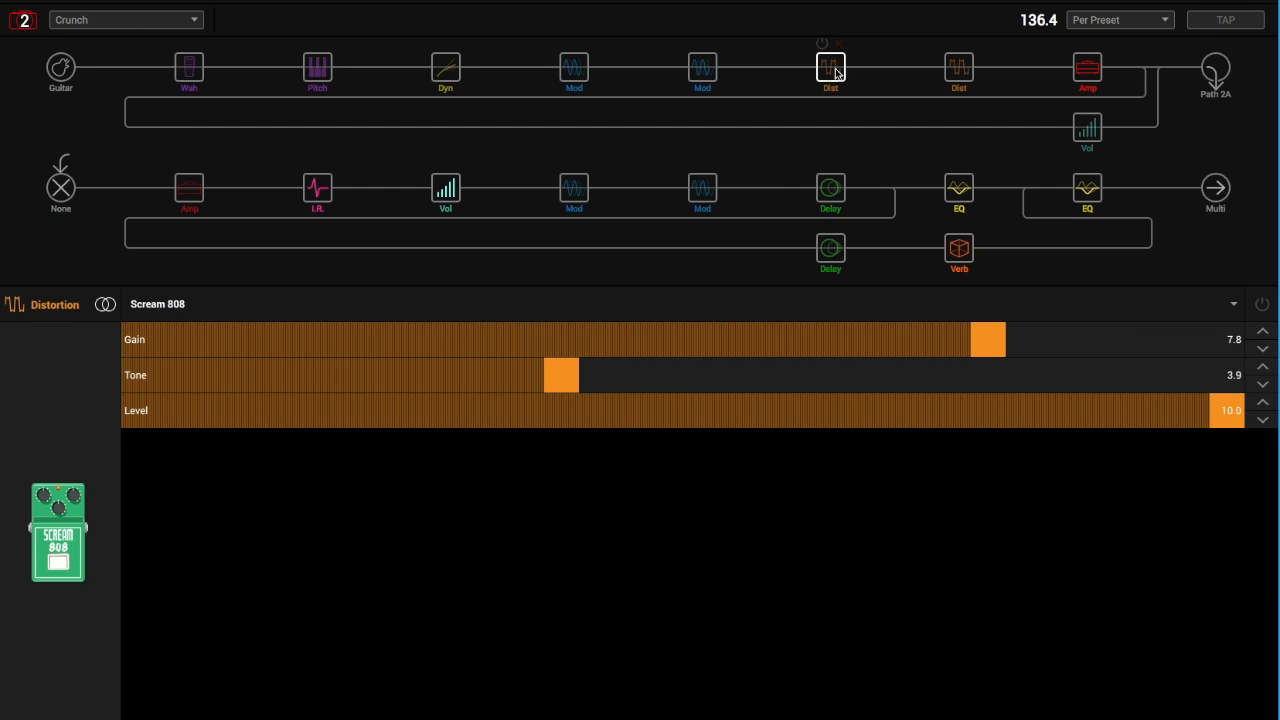
left_click(960, 70)
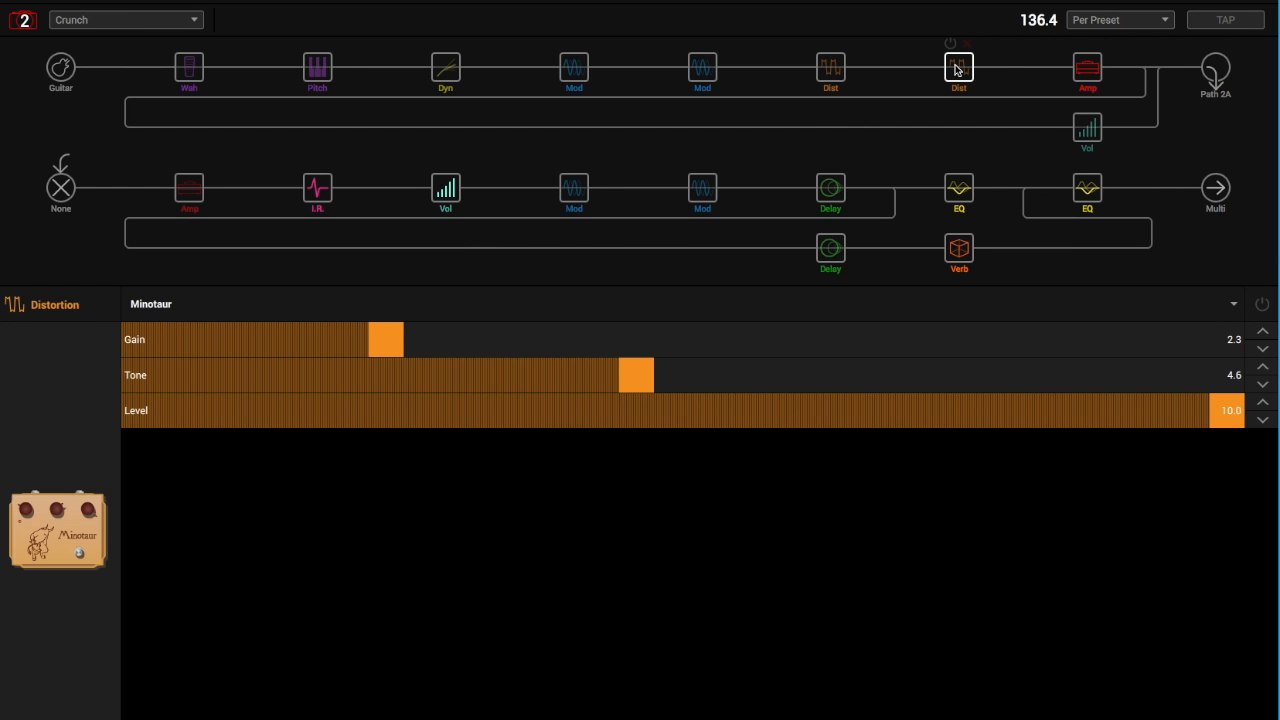
left_click(1089, 133)
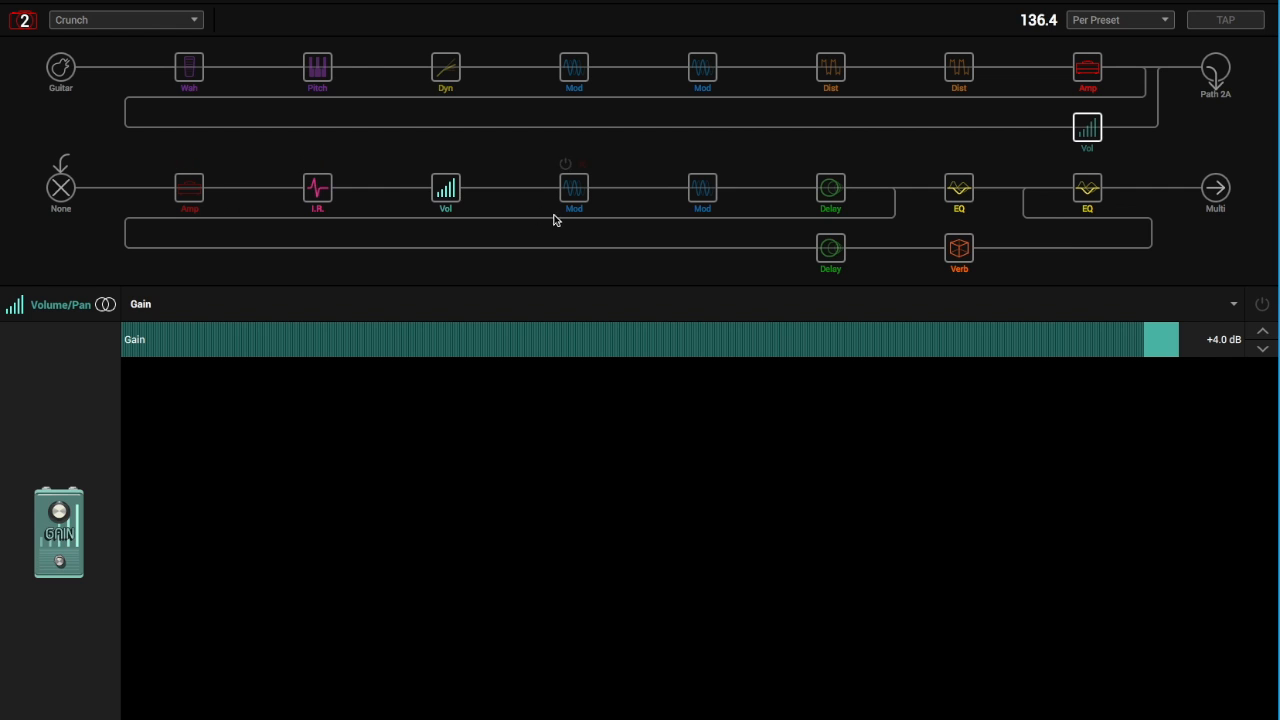
Examine the Crunch snapshot's lower-path Chorus, 60s Bias Trem, Simple Delay, Low Cut/High Cut, Cali Q Graphic and Chamber reverb settings
left_click(573, 188)
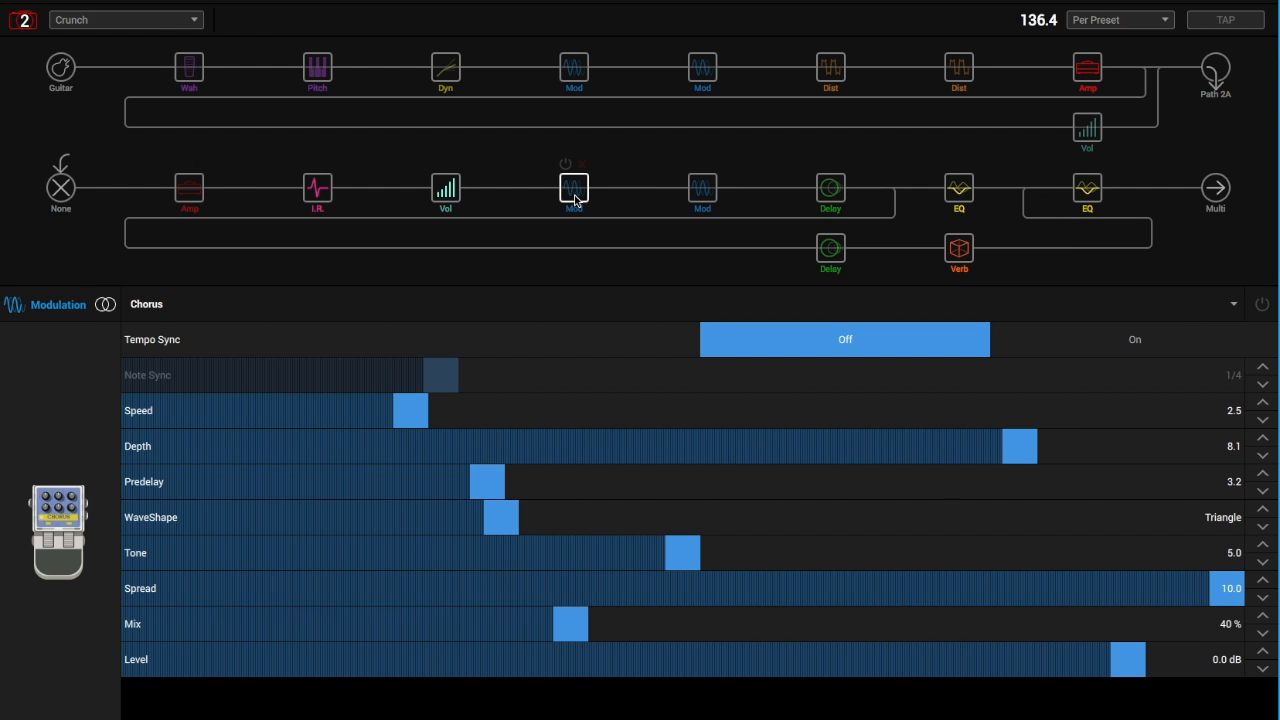
left_click(703, 188)
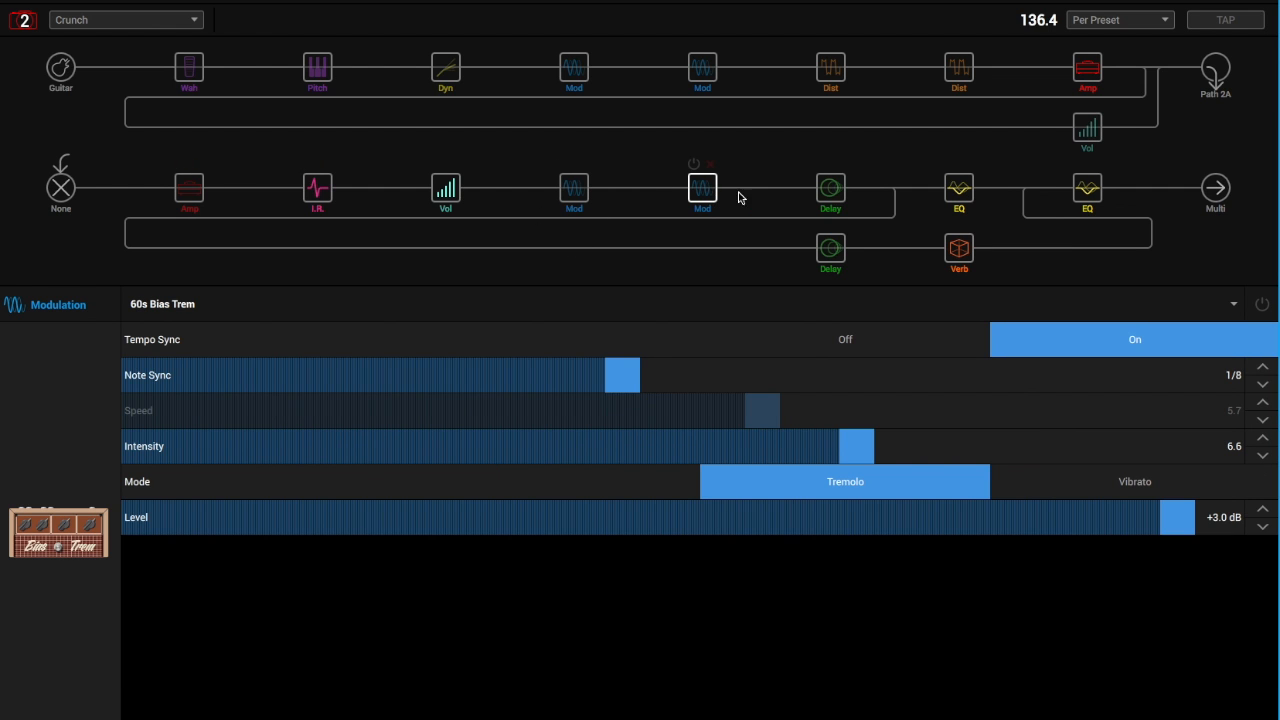
left_click(831, 190)
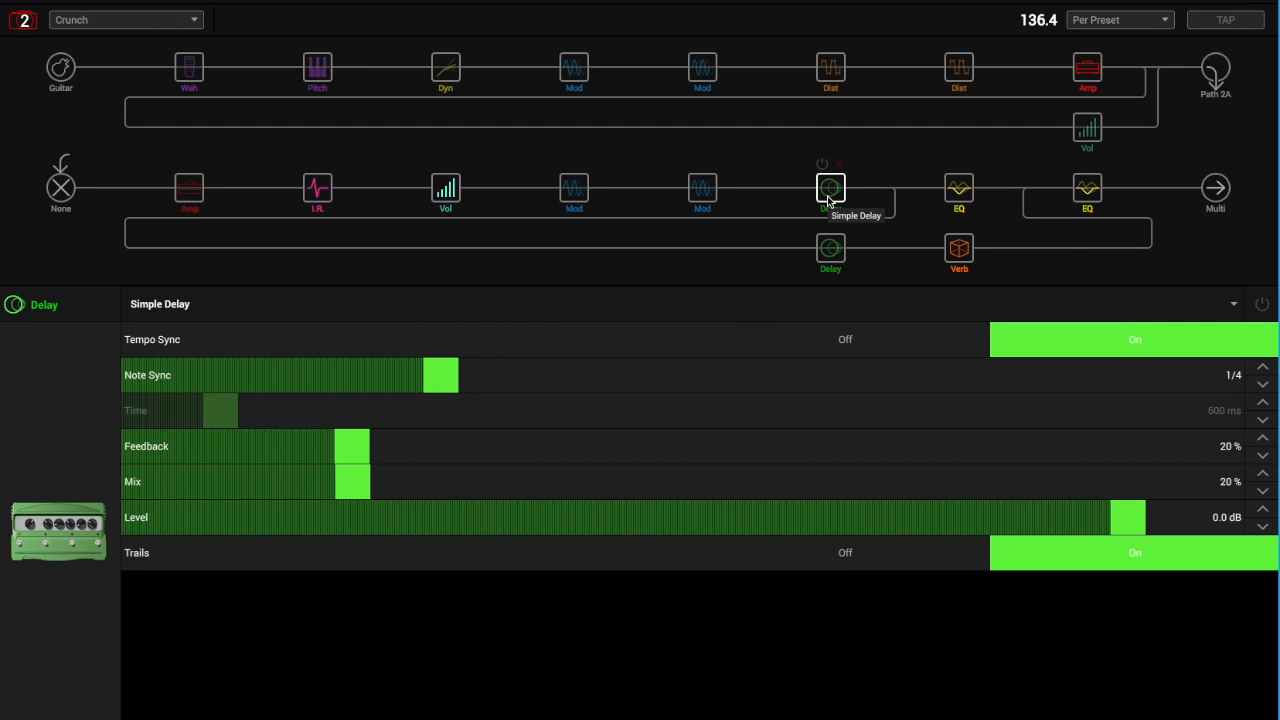
left_click(957, 192)
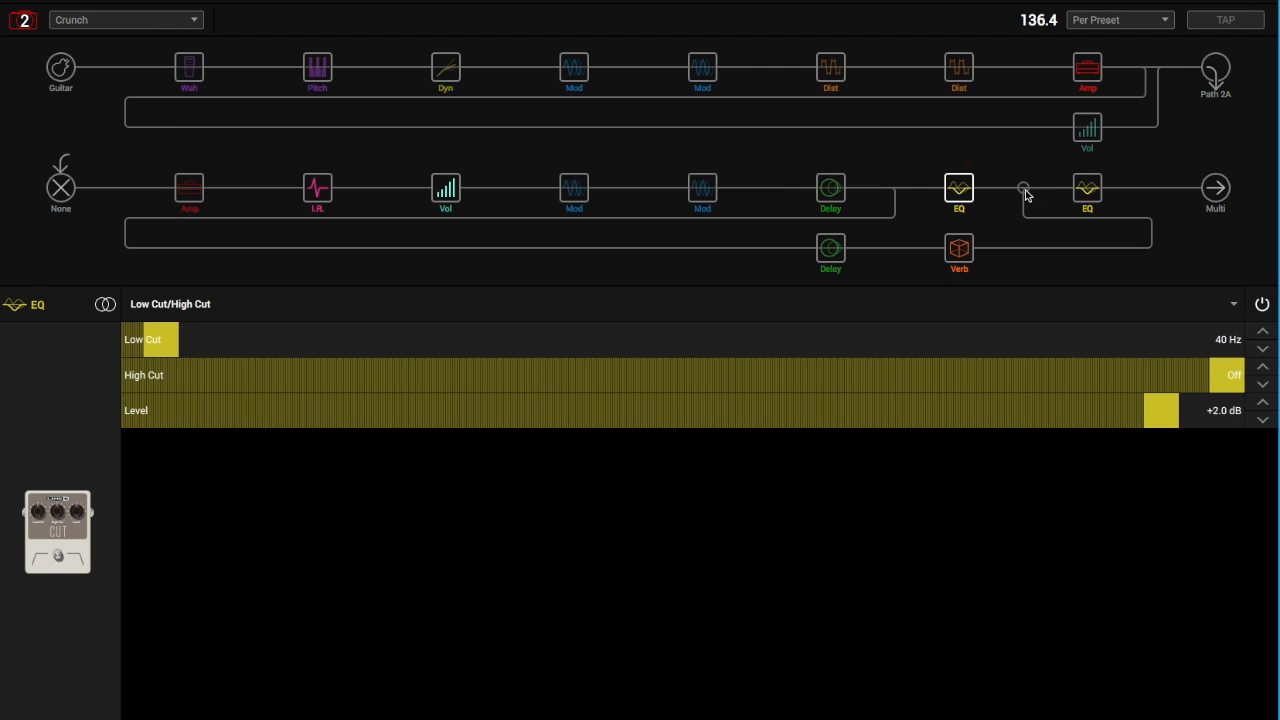
left_click(1086, 193)
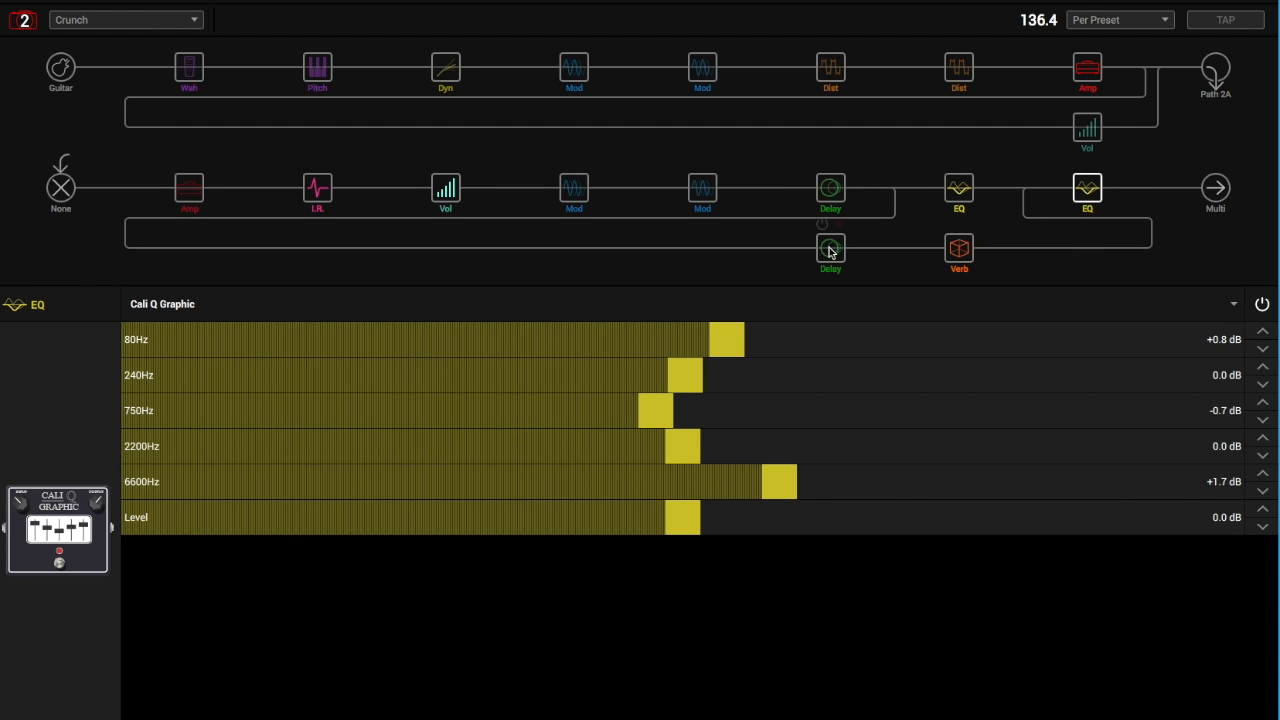
left_click(966, 254)
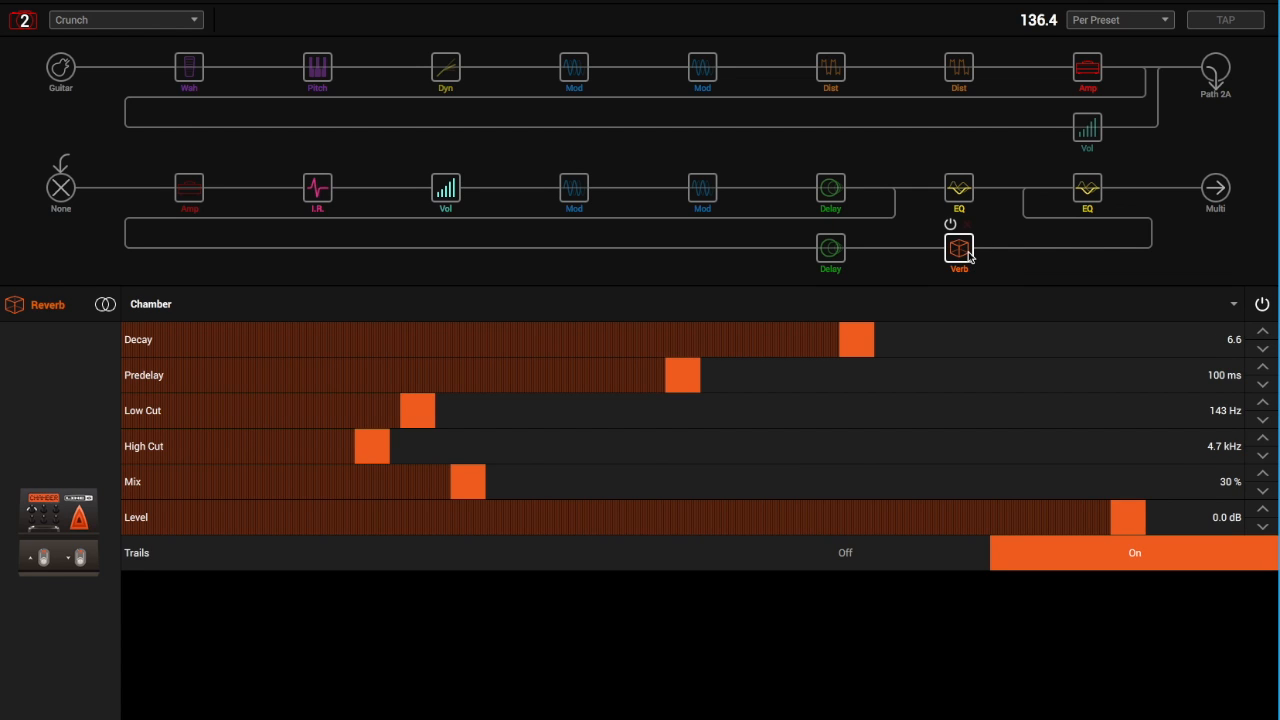
Review the Tweed Blues Brt amp, the Chamber reverb and the Line 6 2204 Mod amp settings in the Crunch snapshot
right_click(190, 186)
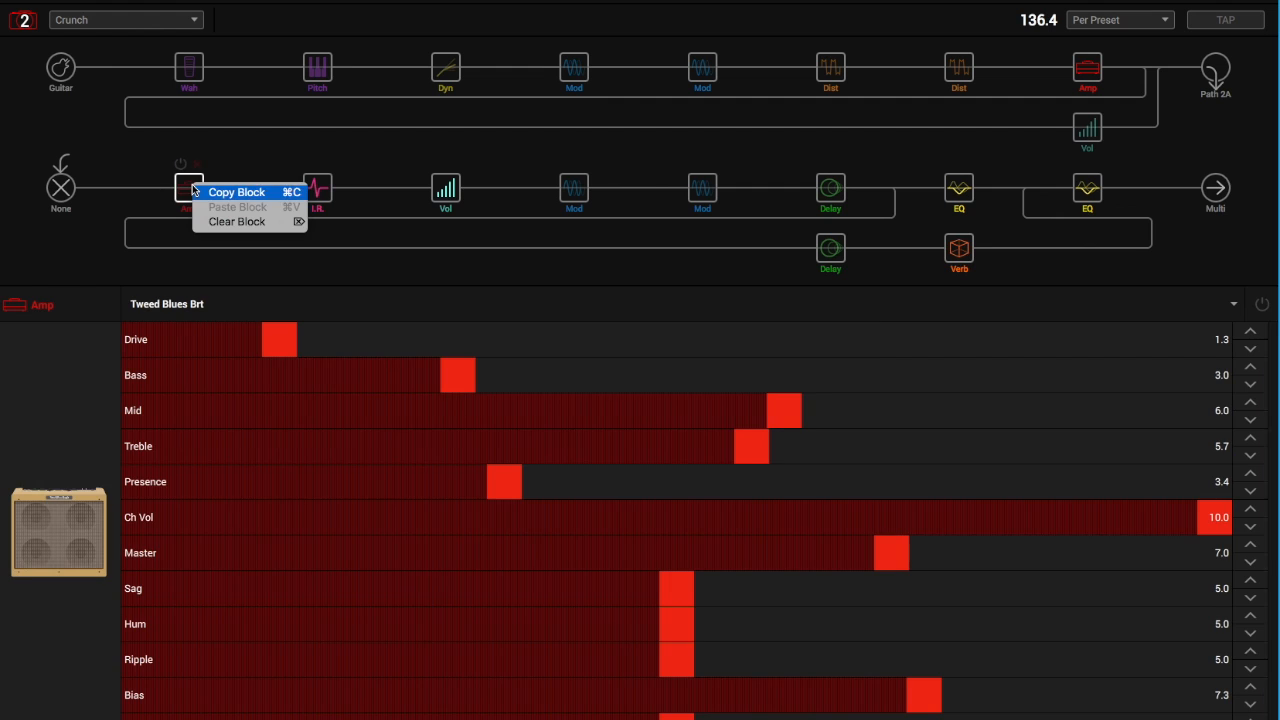
left_click(962, 253)
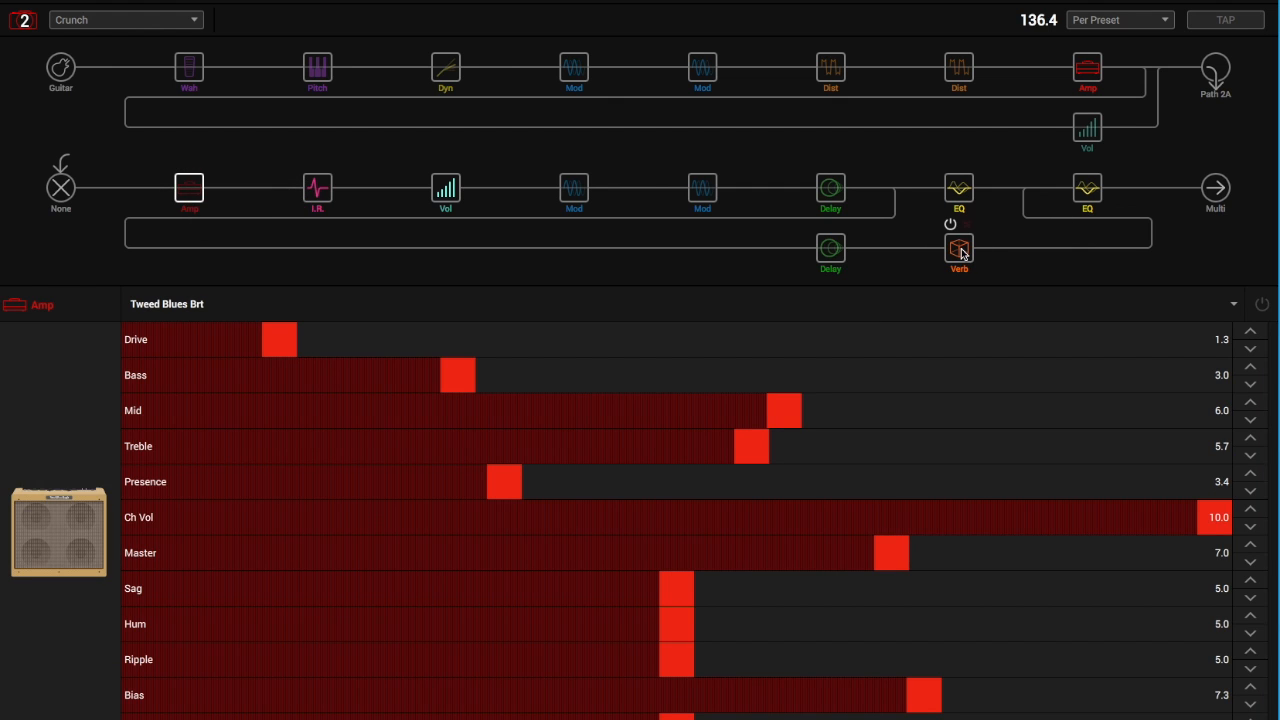
left_click(962, 253)
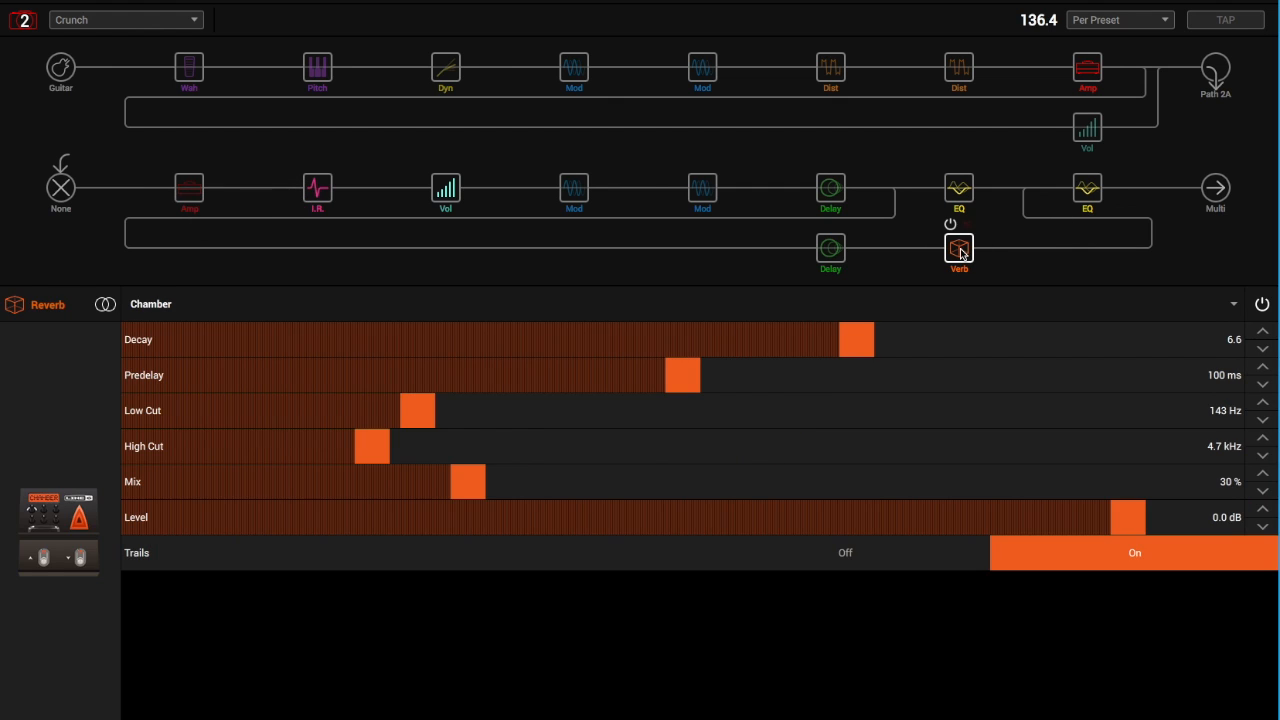
left_click(189, 192)
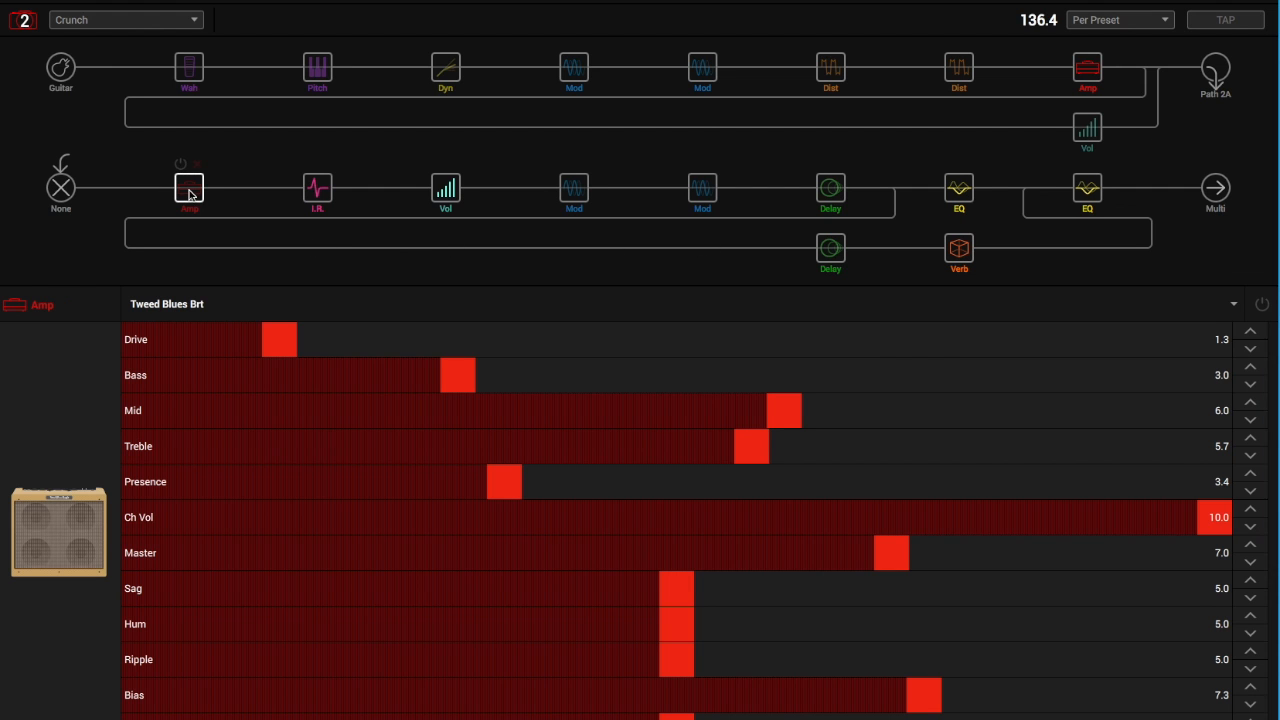
left_click(1088, 69)
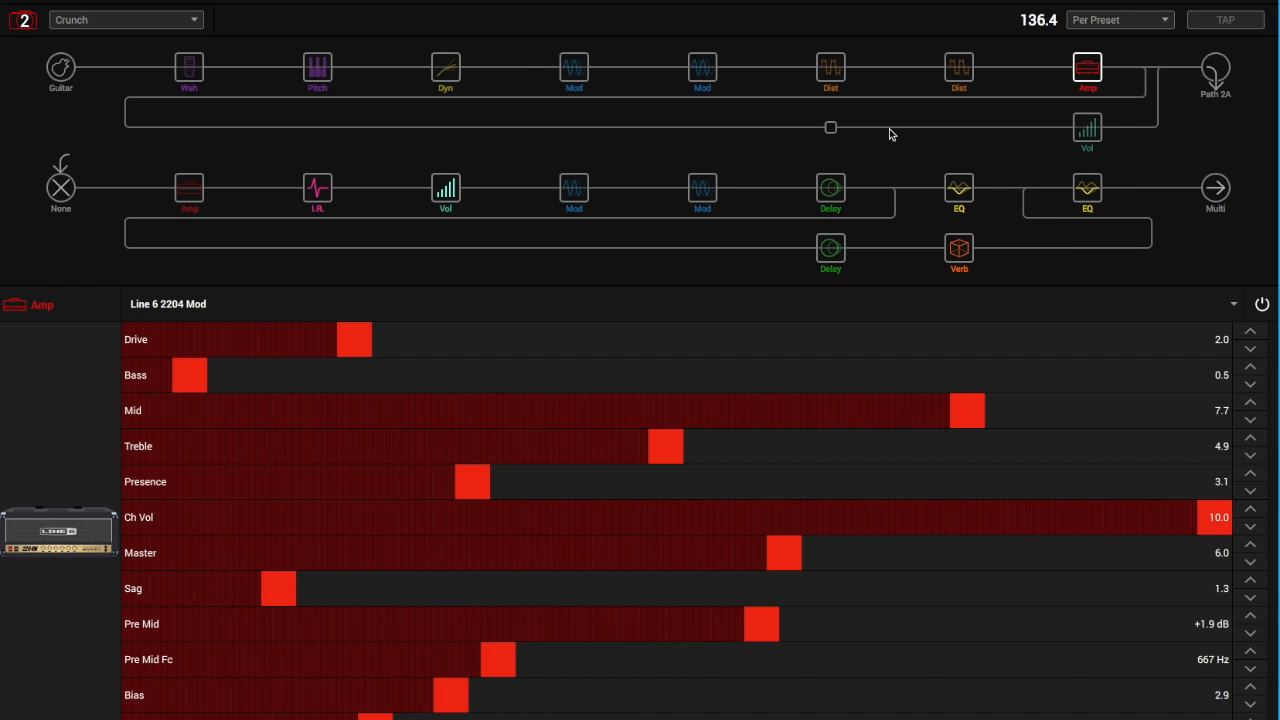
Switch to the Crunch 2 snapshot and inspect the Minotaur distortion's settings
left_click_drag(830, 127, 385, 140)
mouse_move(1082, 56)
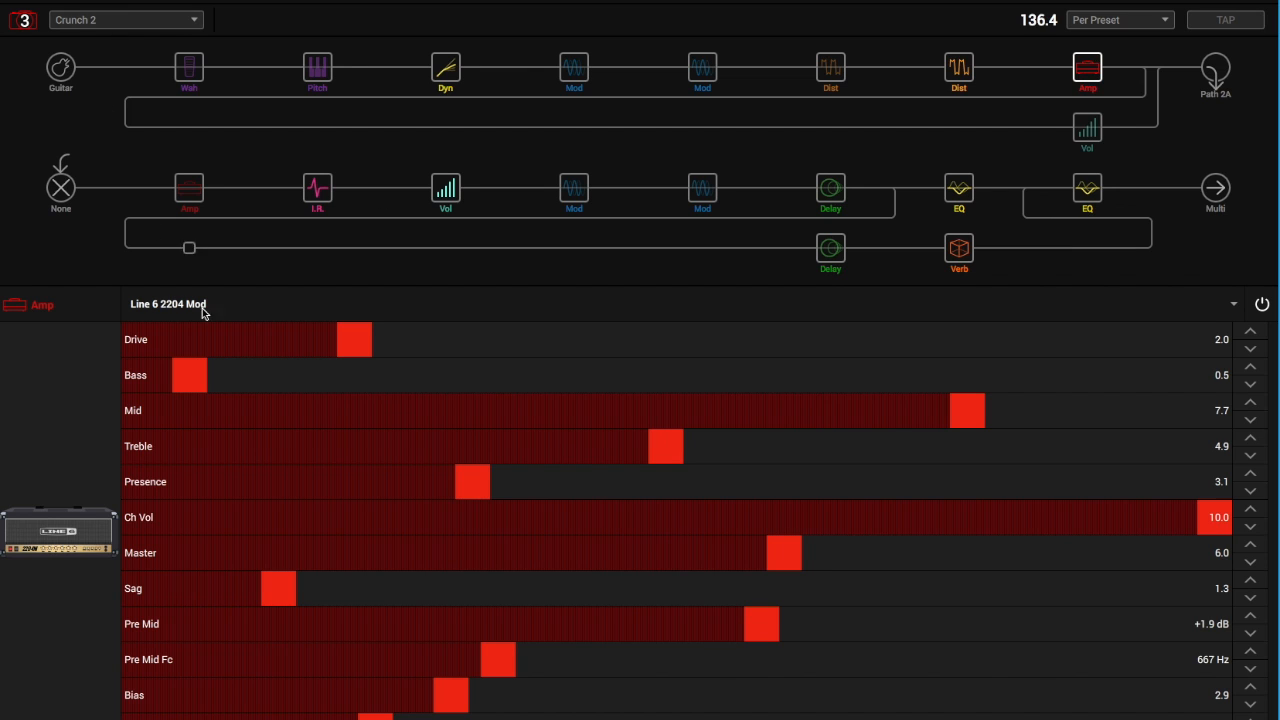
mouse_move(1098, 82)
left_click(959, 68)
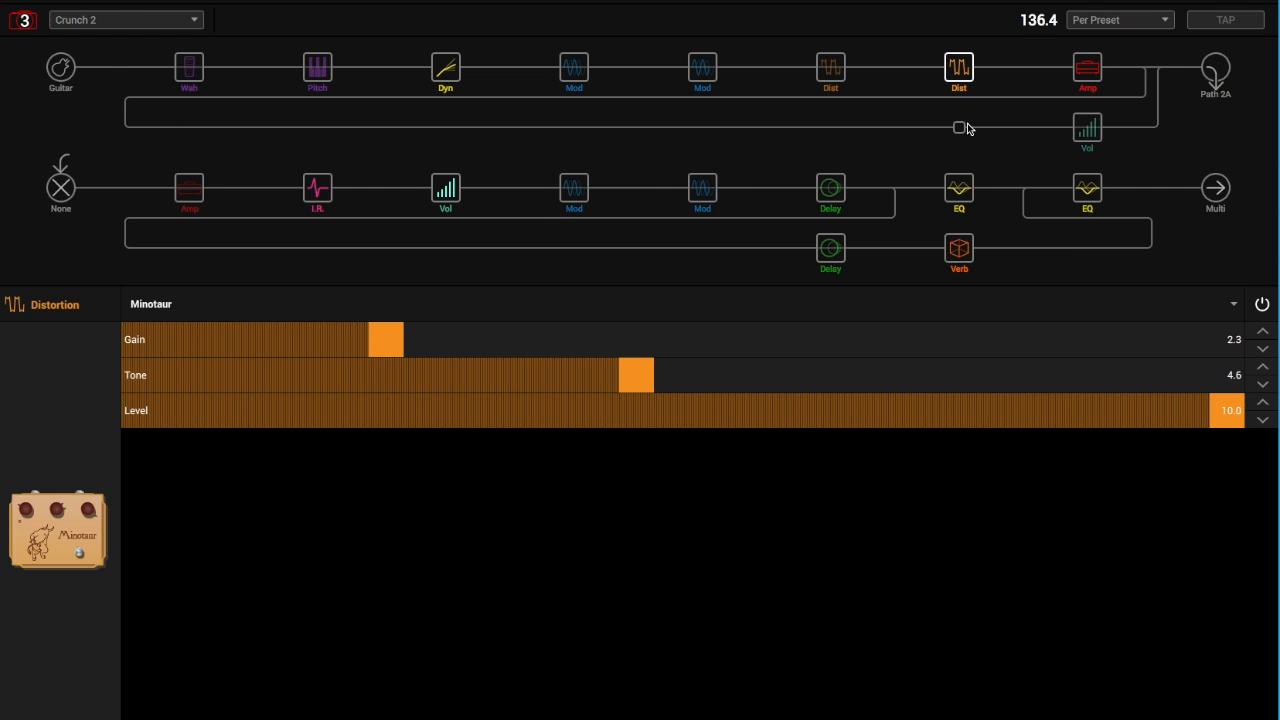
Turn on the upper path's Simple Pitch block, try several Mix levels, settle on 40 %, and bypass the block again
left_click(313, 66)
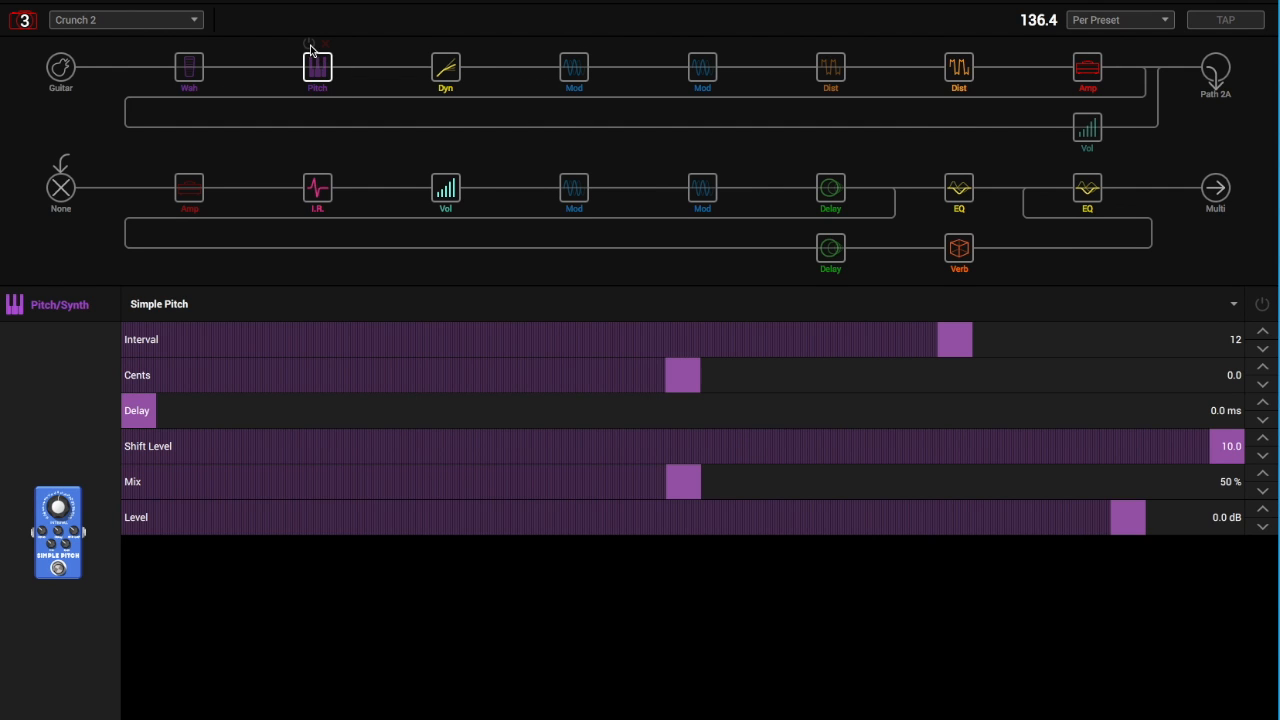
left_click(309, 46)
left_click_drag(683, 485, 1070, 481)
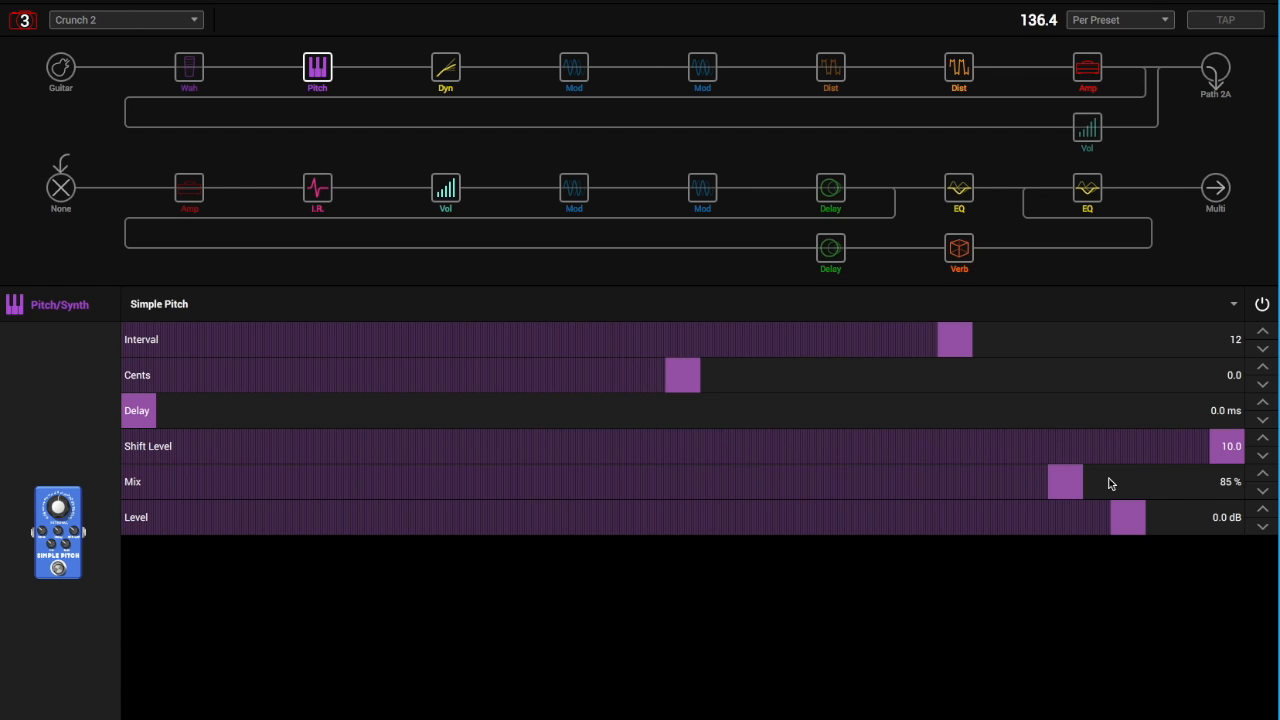
left_click(726, 491)
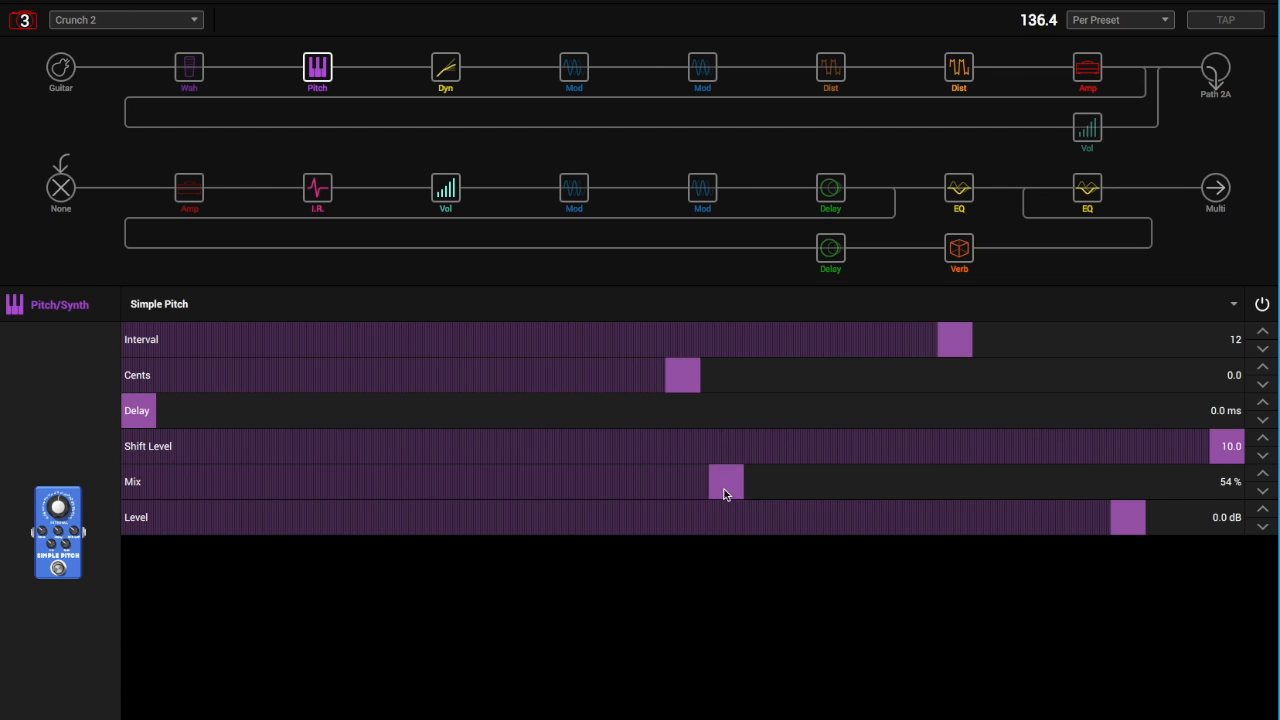
left_click(616, 492)
left_click_drag(616, 492, 558, 503)
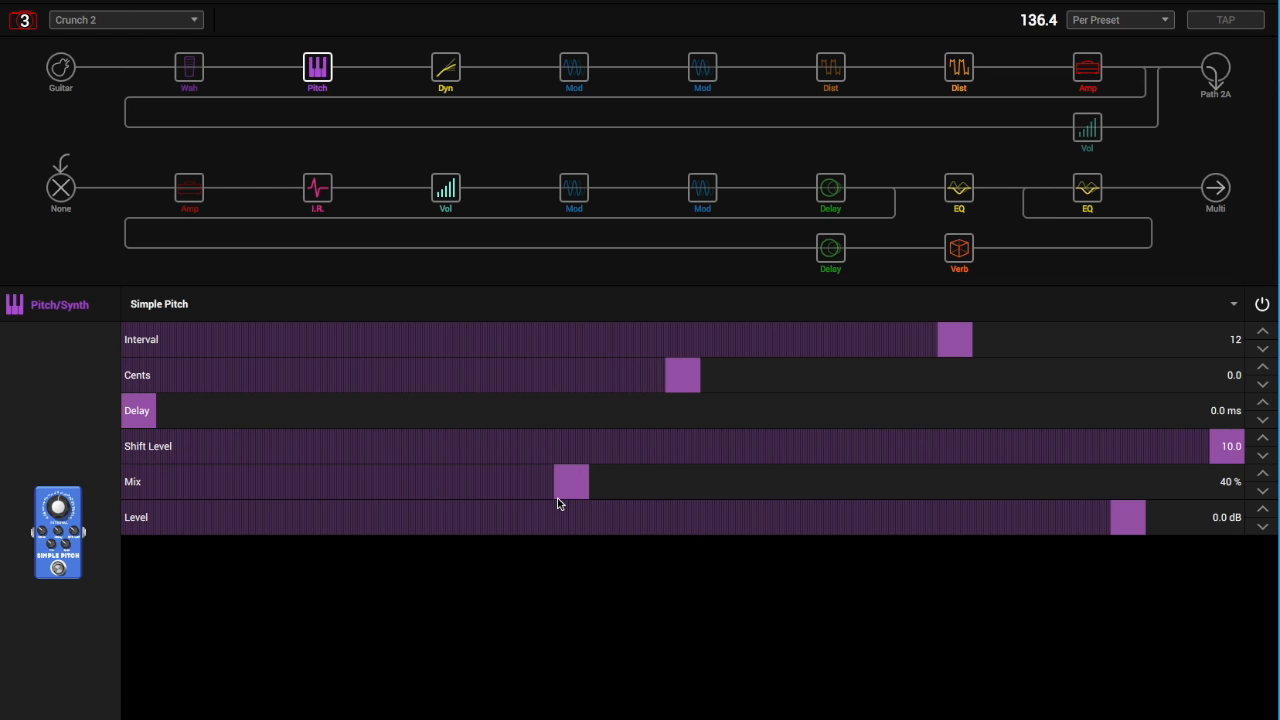
left_click(309, 43)
Check the Throaty wah's settings and toggle the upper path's Script Mod Phase and neighbouring modulation block on and back off
left_click(183, 64)
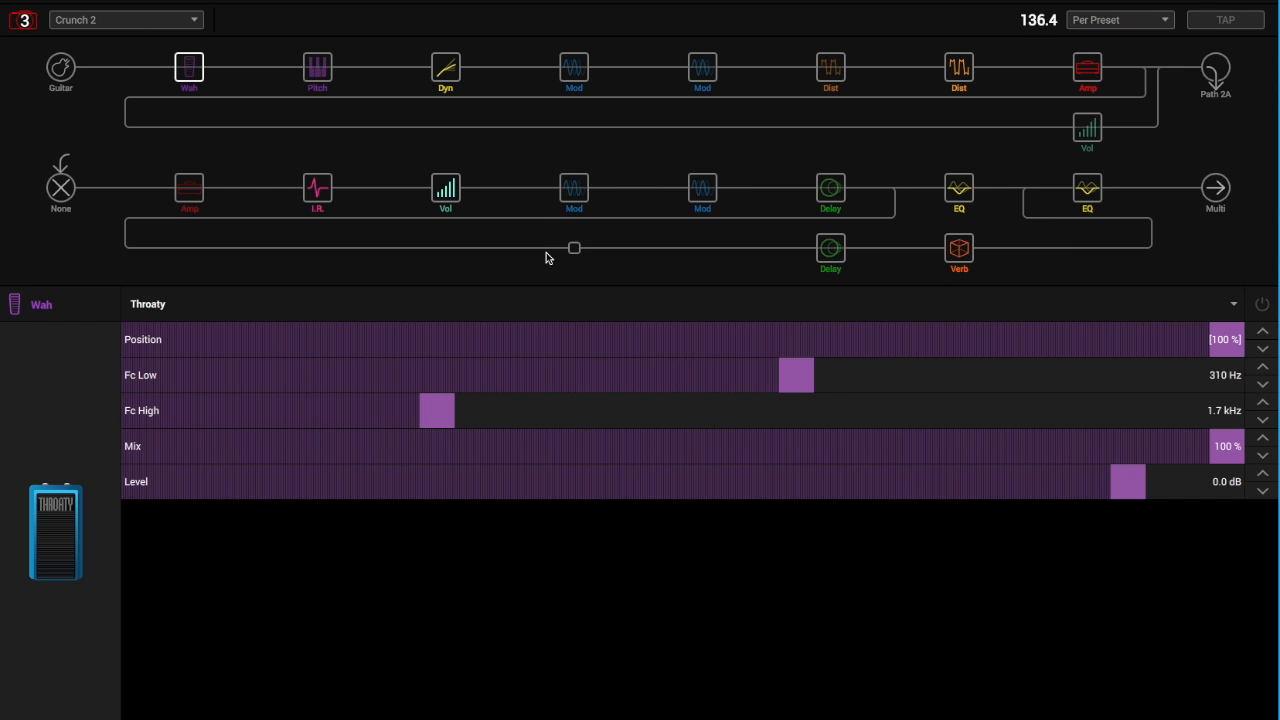
left_click(572, 64)
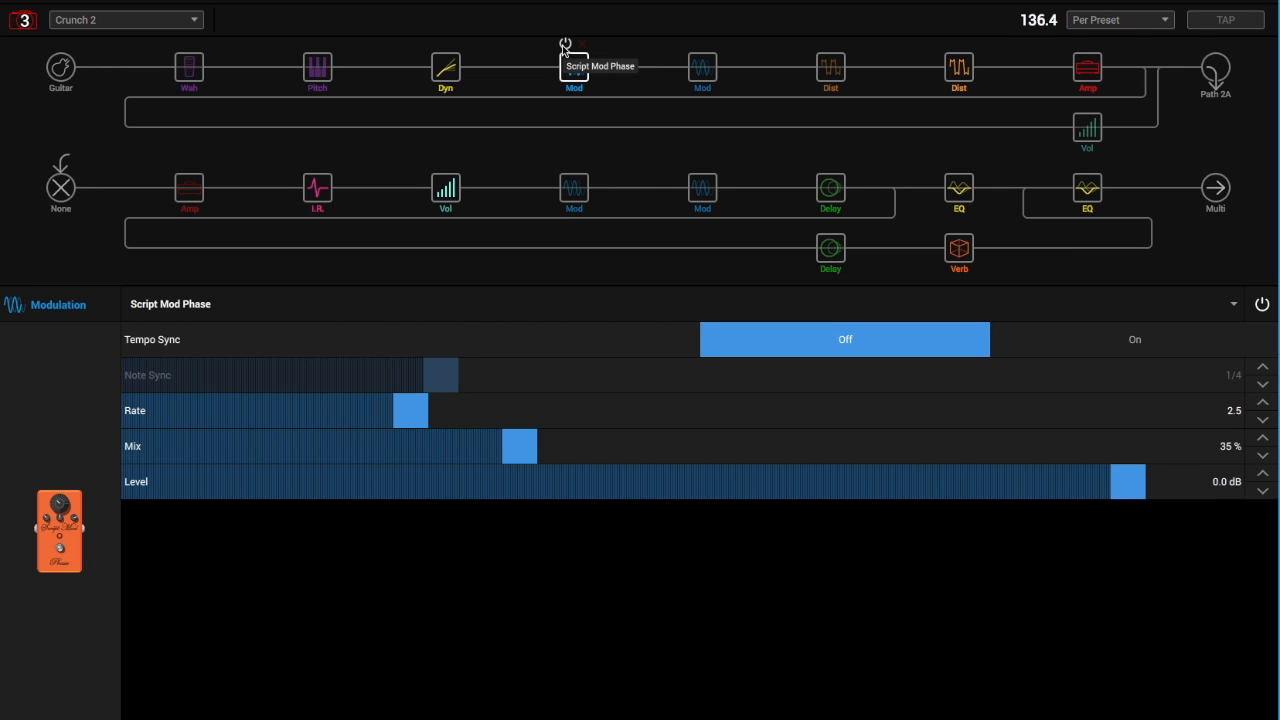
left_click(565, 45)
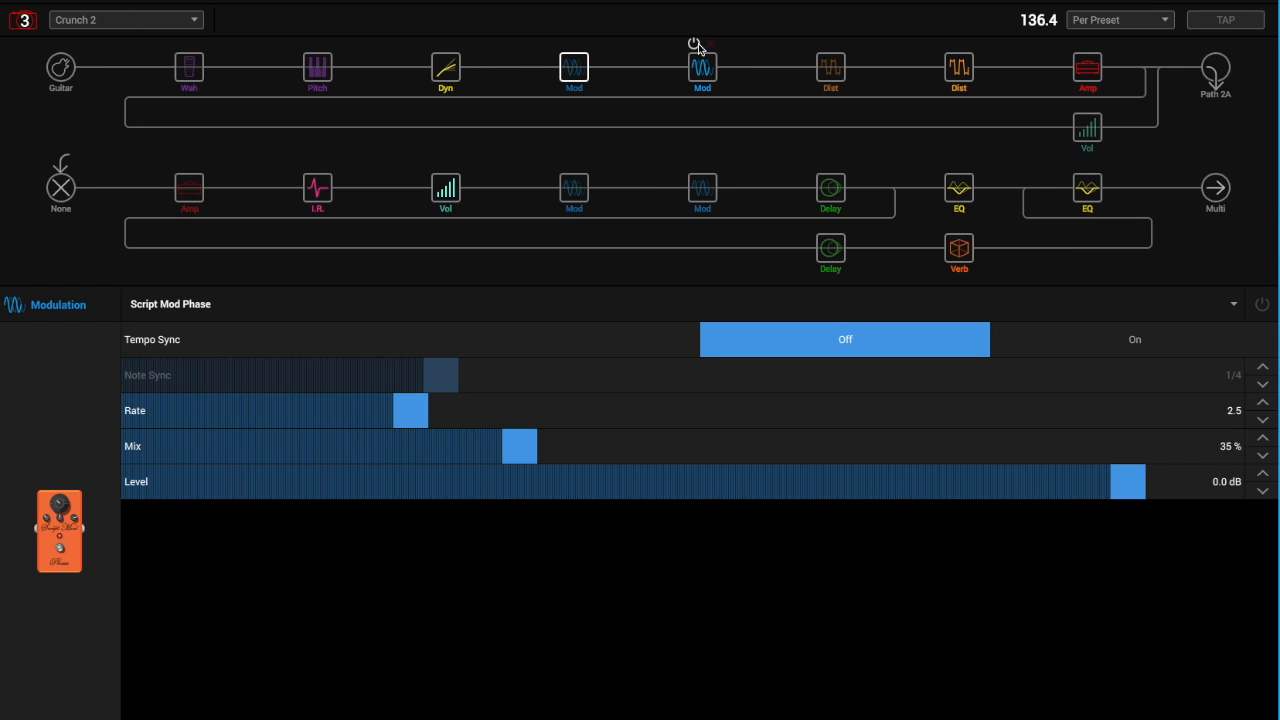
left_click(694, 46)
Bypass the Minotaur distortion and turn on the Scream 808 instead to audition it and view its settings
left_click(958, 70)
left_click(950, 43)
left_click(822, 44)
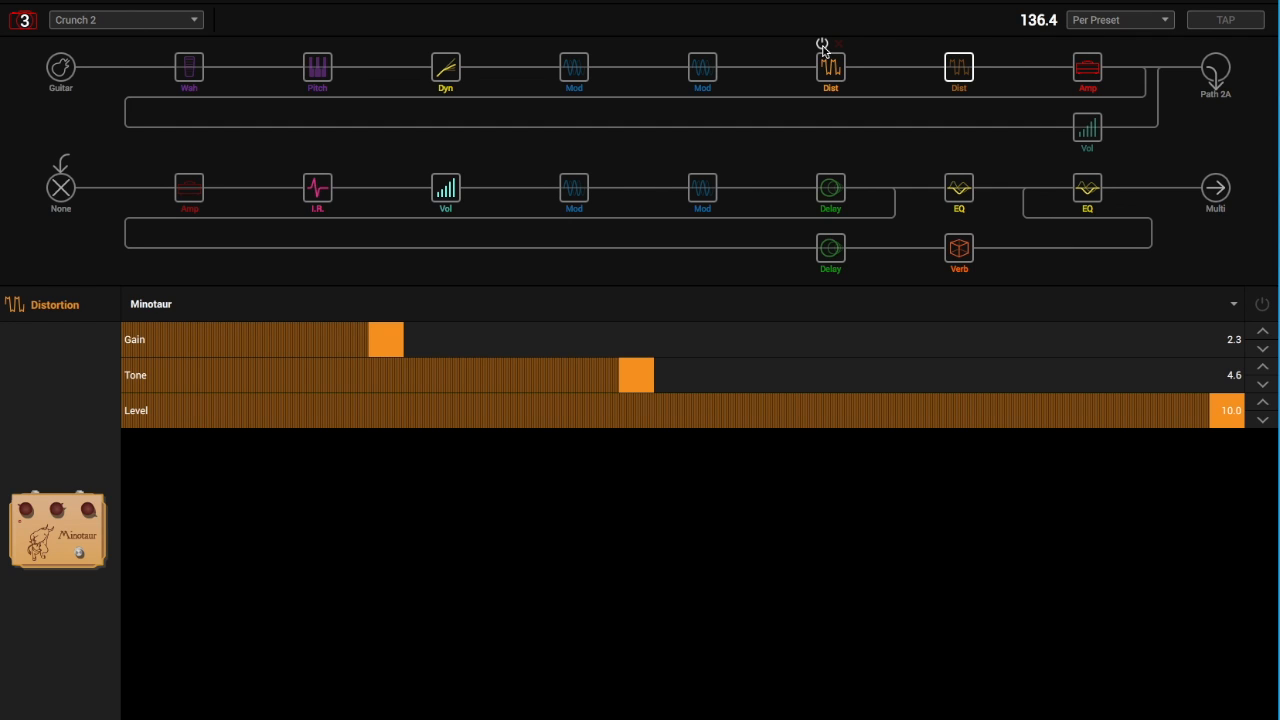
left_click(822, 74)
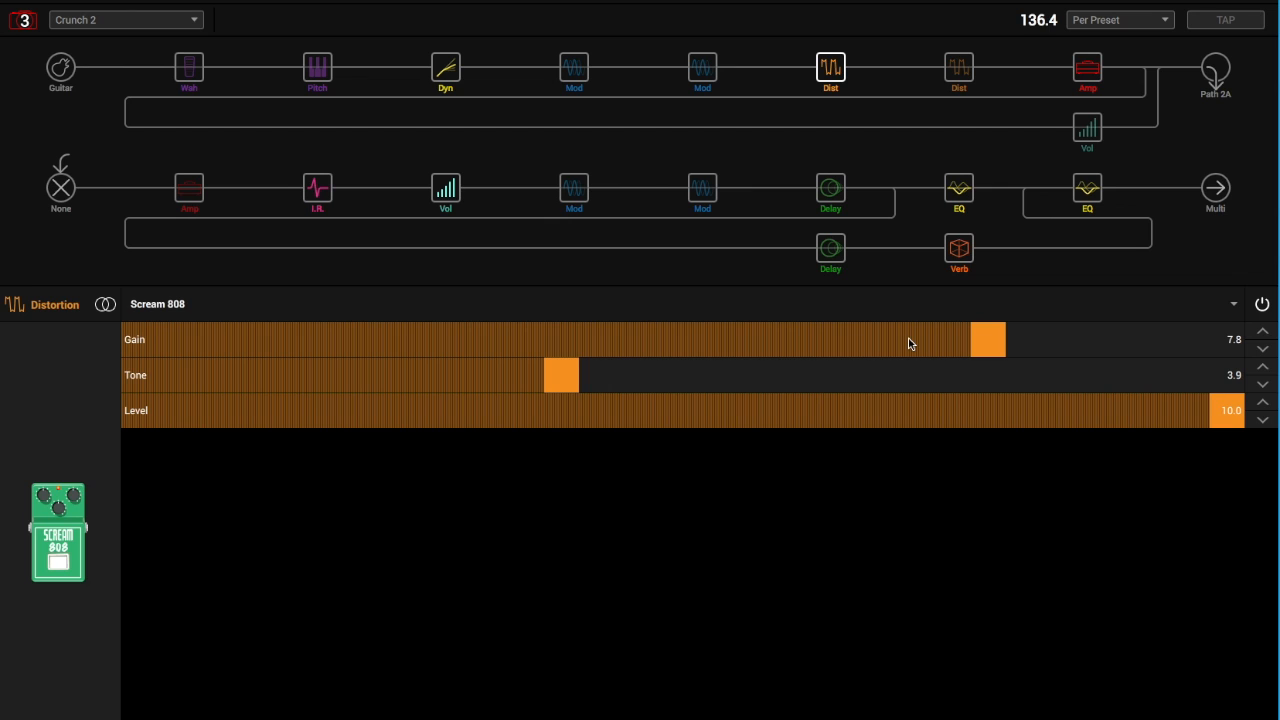
Bypass the Scream 808, restore the Minotaur as the active distortion, and compare the two pedals' settings
left_click(964, 60)
left_click(834, 67)
left_click(823, 45)
mouse_move(950, 50)
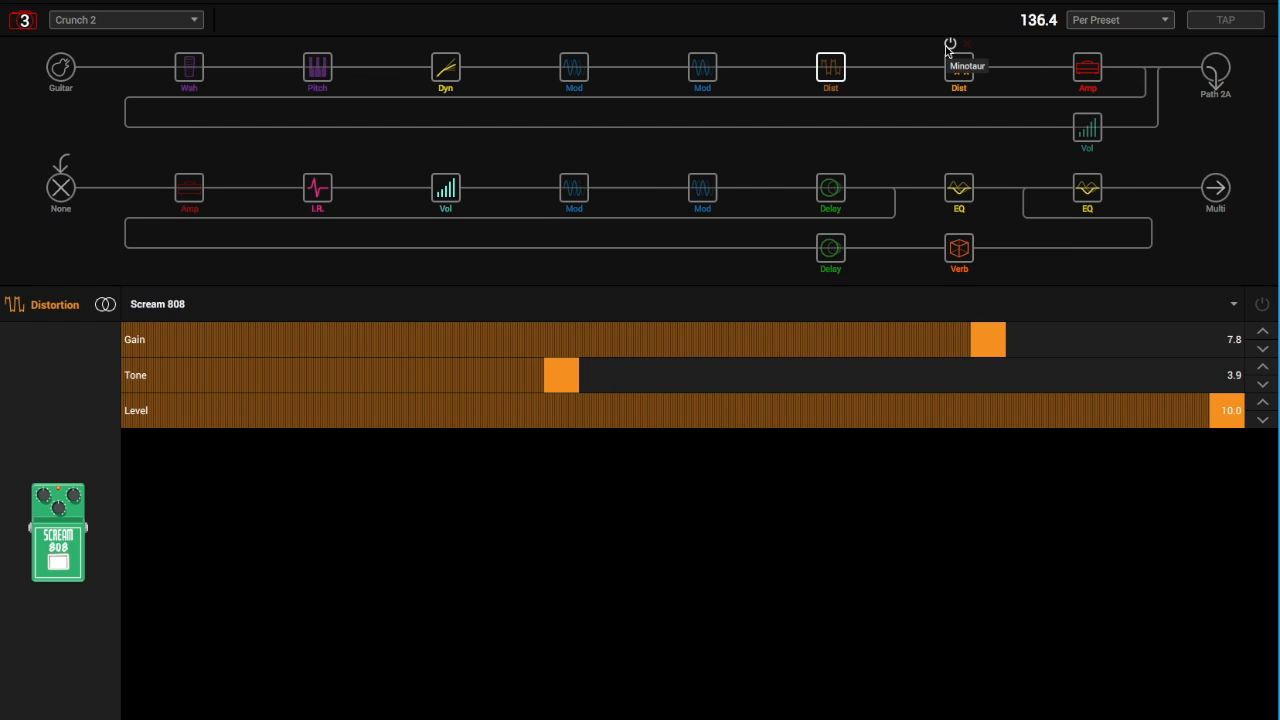
left_click(951, 72)
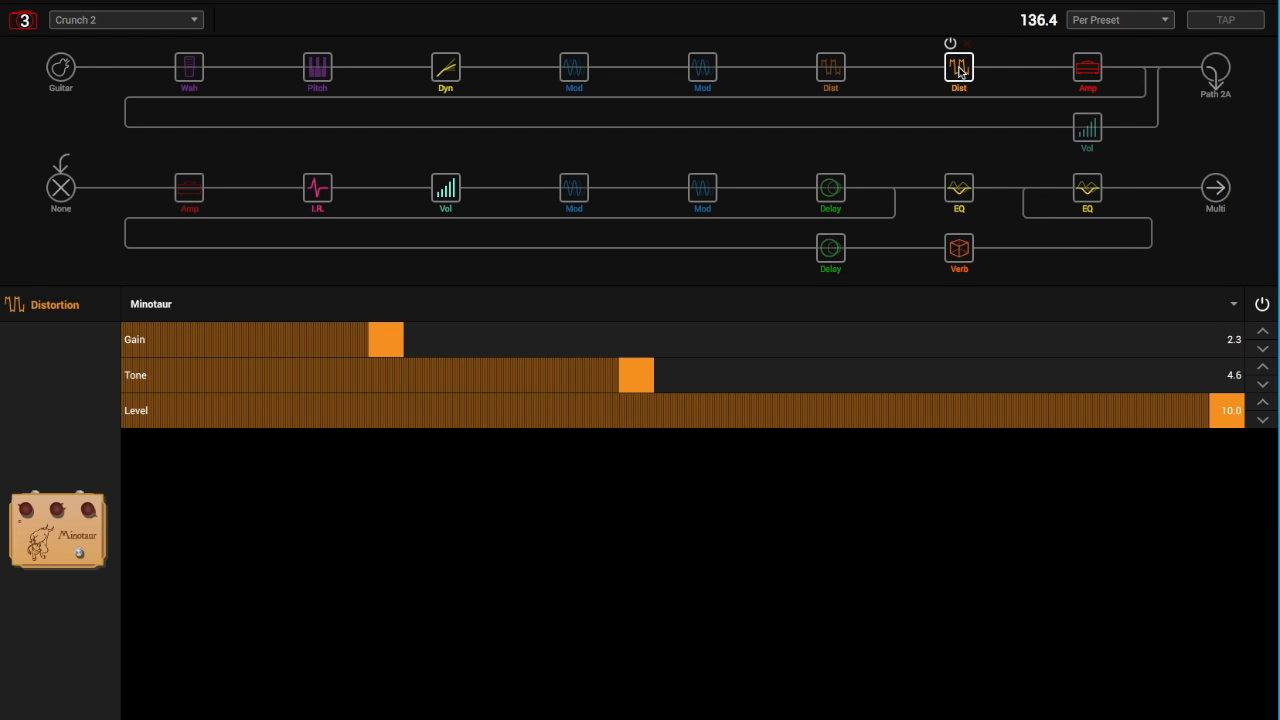
left_click(829, 70)
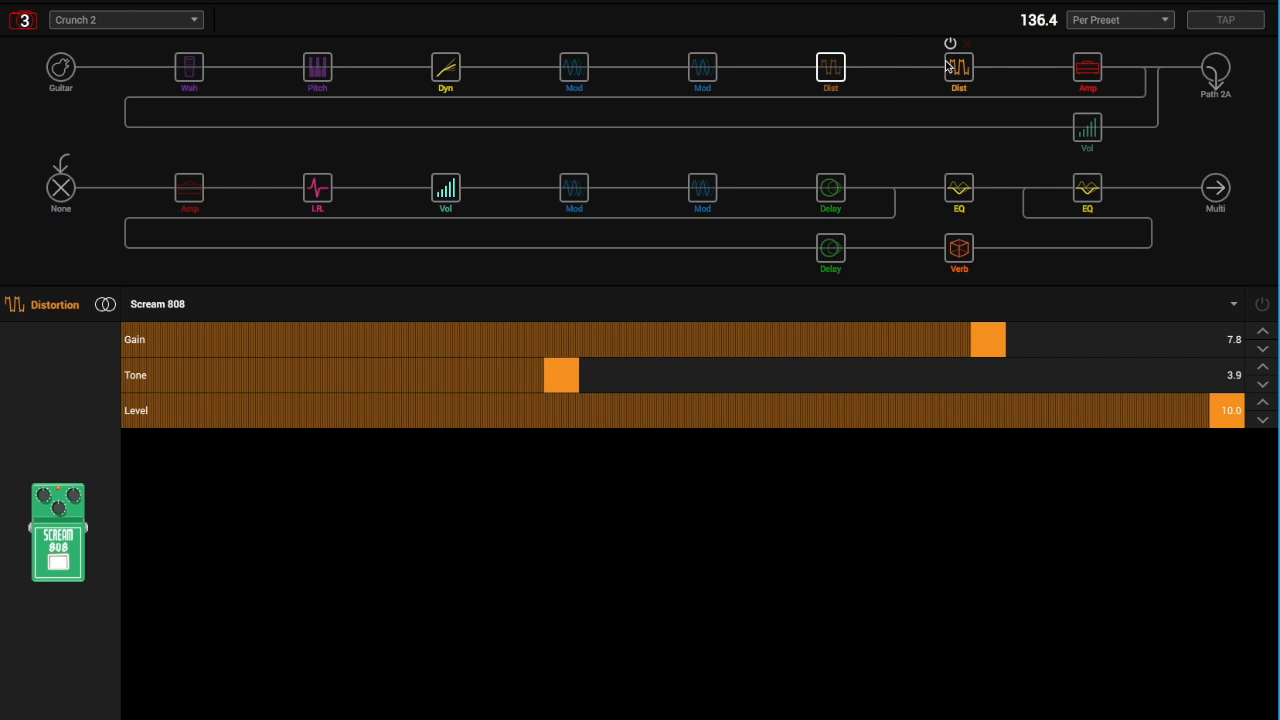
Examine the Crunch 2 snapshot's Gain, Volume Pedal, Chorus, 60s Bias Trem and both Simple Delay blocks
left_click(1086, 132)
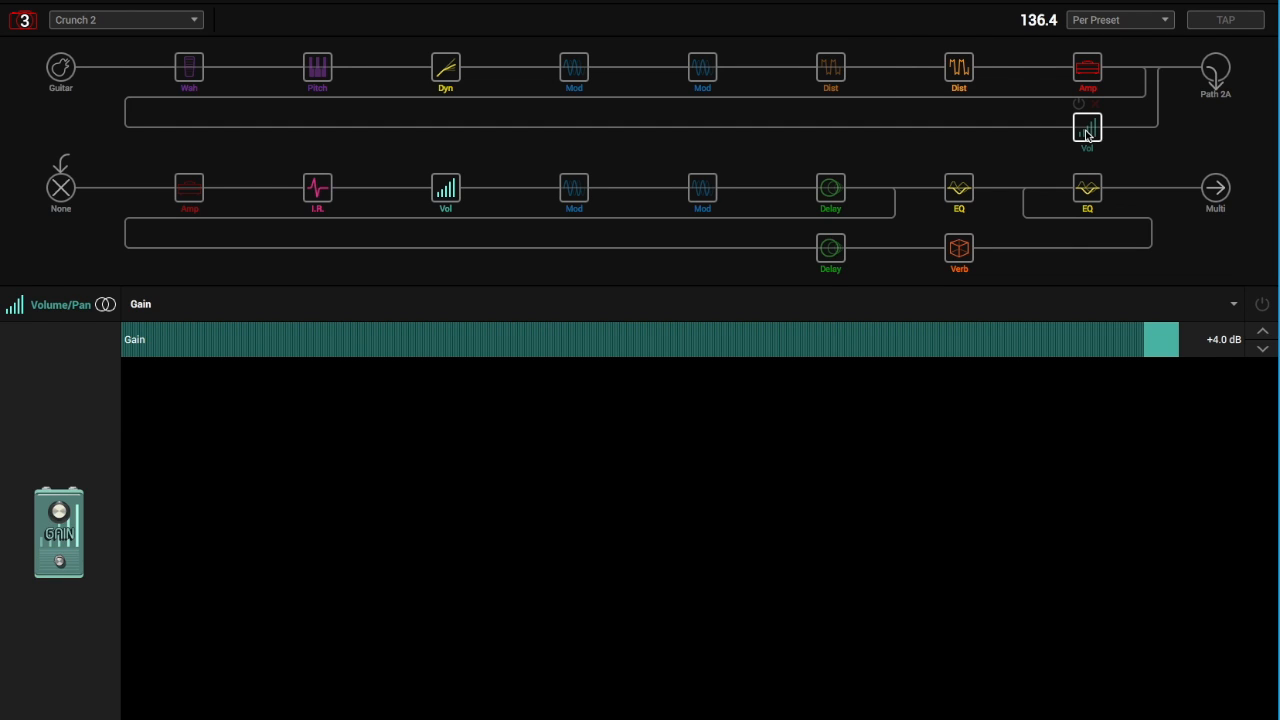
left_click(446, 189)
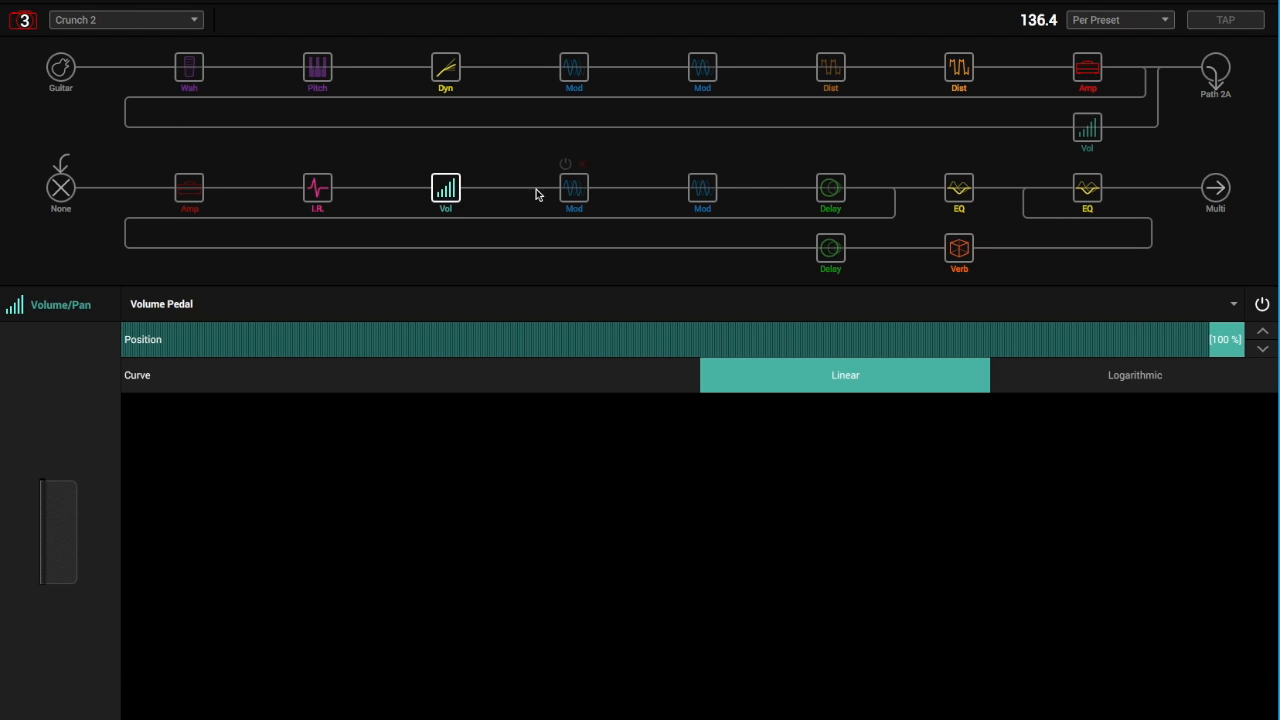
left_click(566, 195)
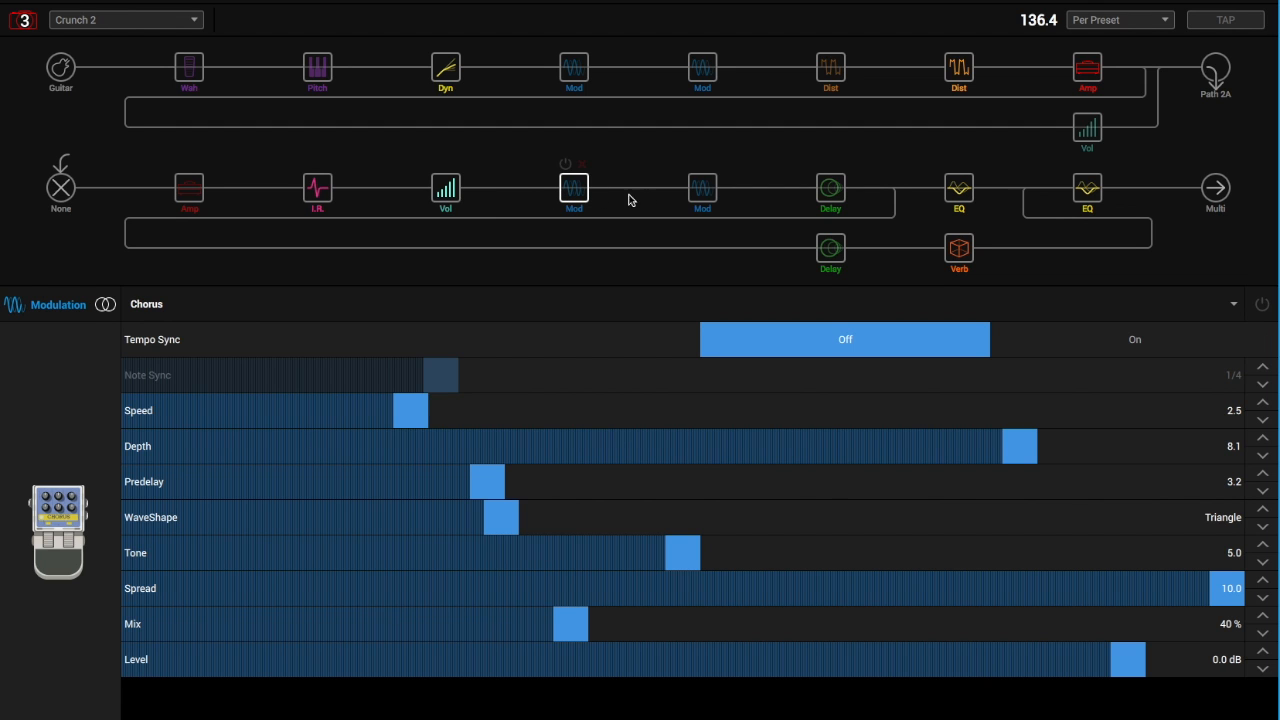
left_click(701, 192)
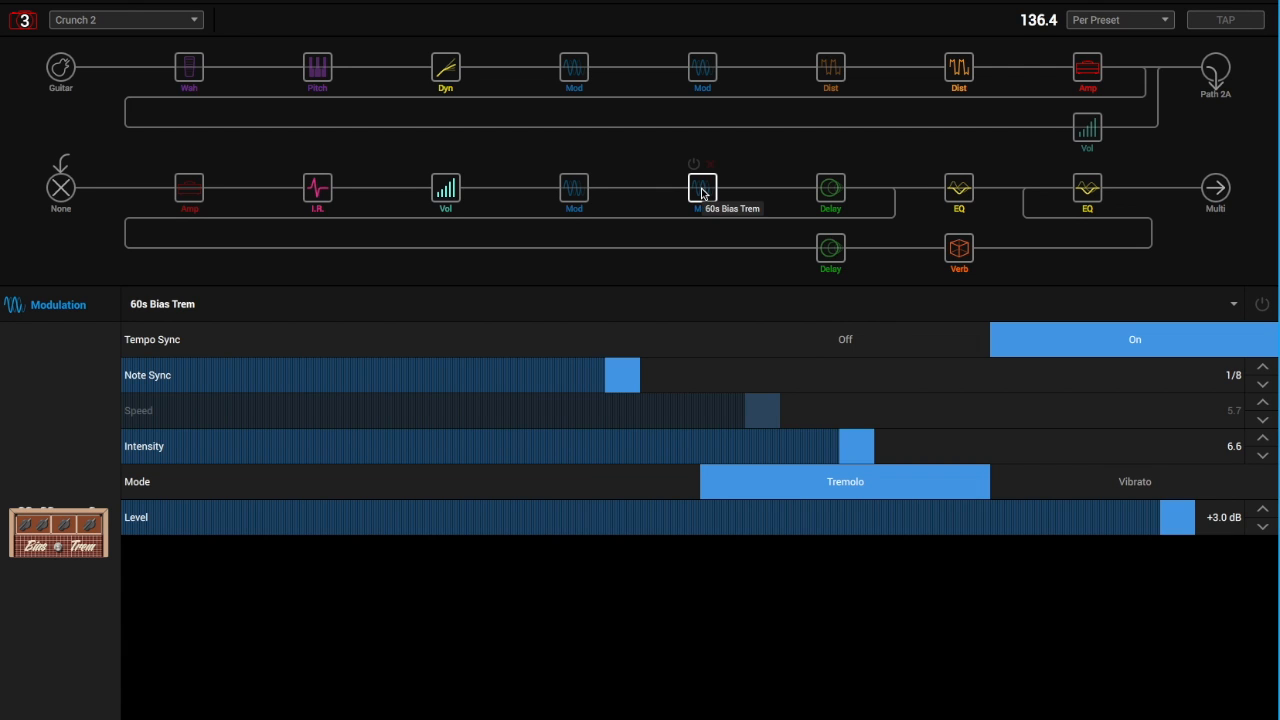
left_click(823, 258)
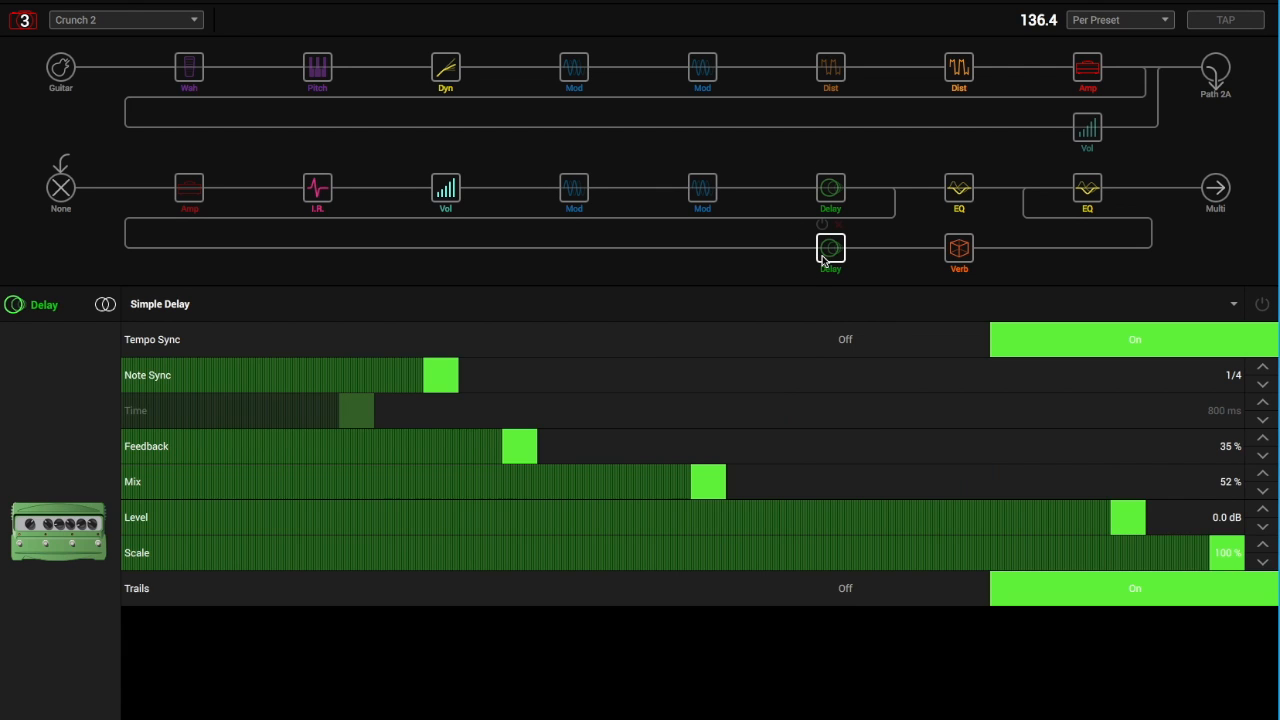
left_click(832, 198)
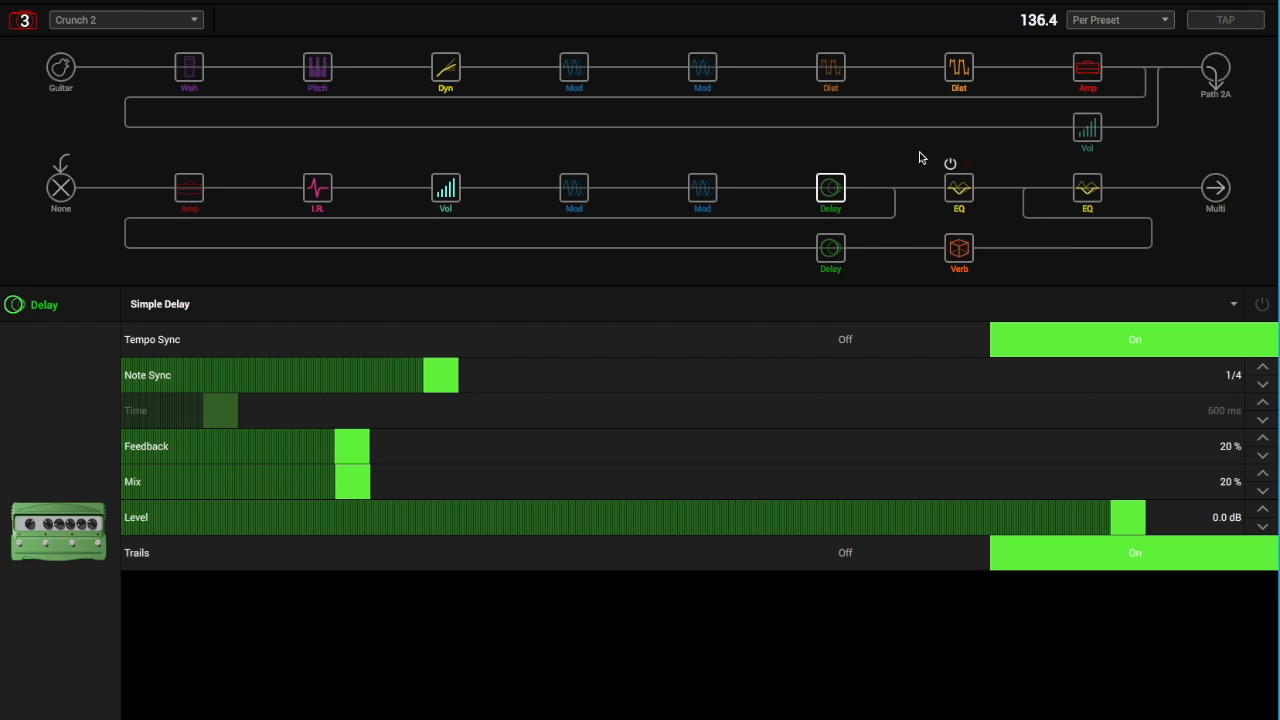
Switch to the Lead snapshot and inspect its active Gain block and the lower path's main-line Simple Delay
left_click(118, 20)
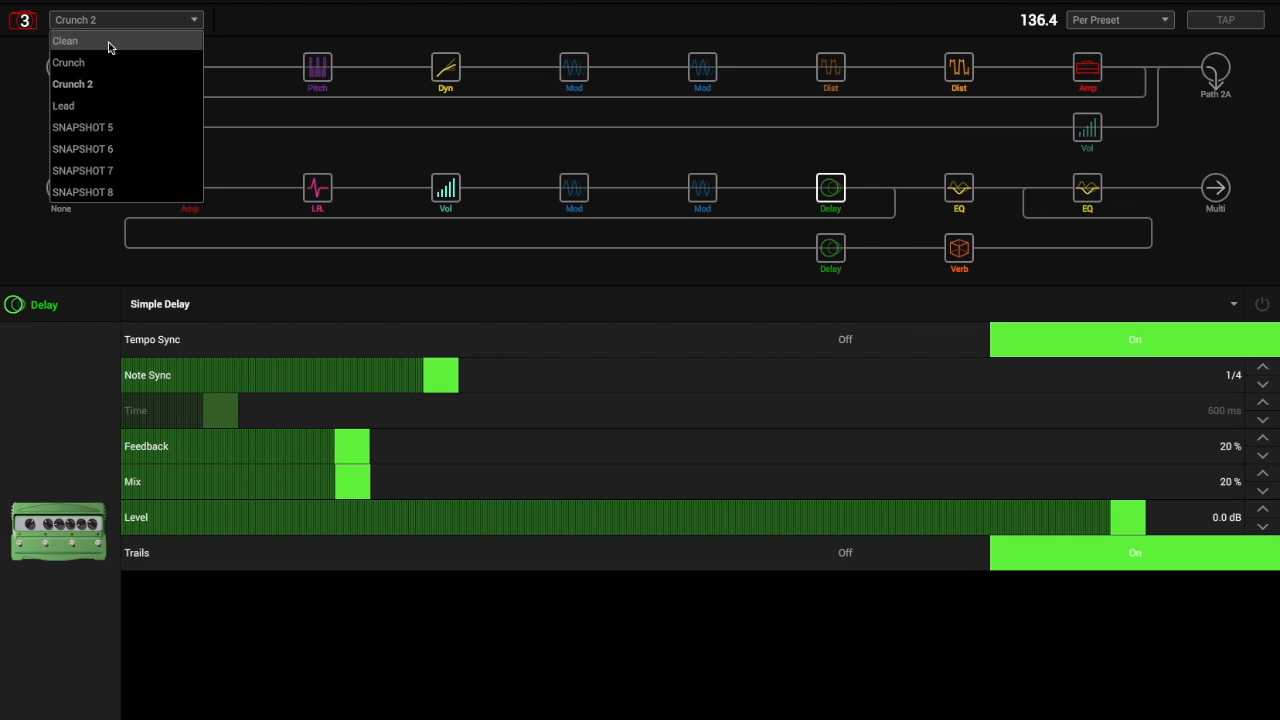
left_click(92, 106)
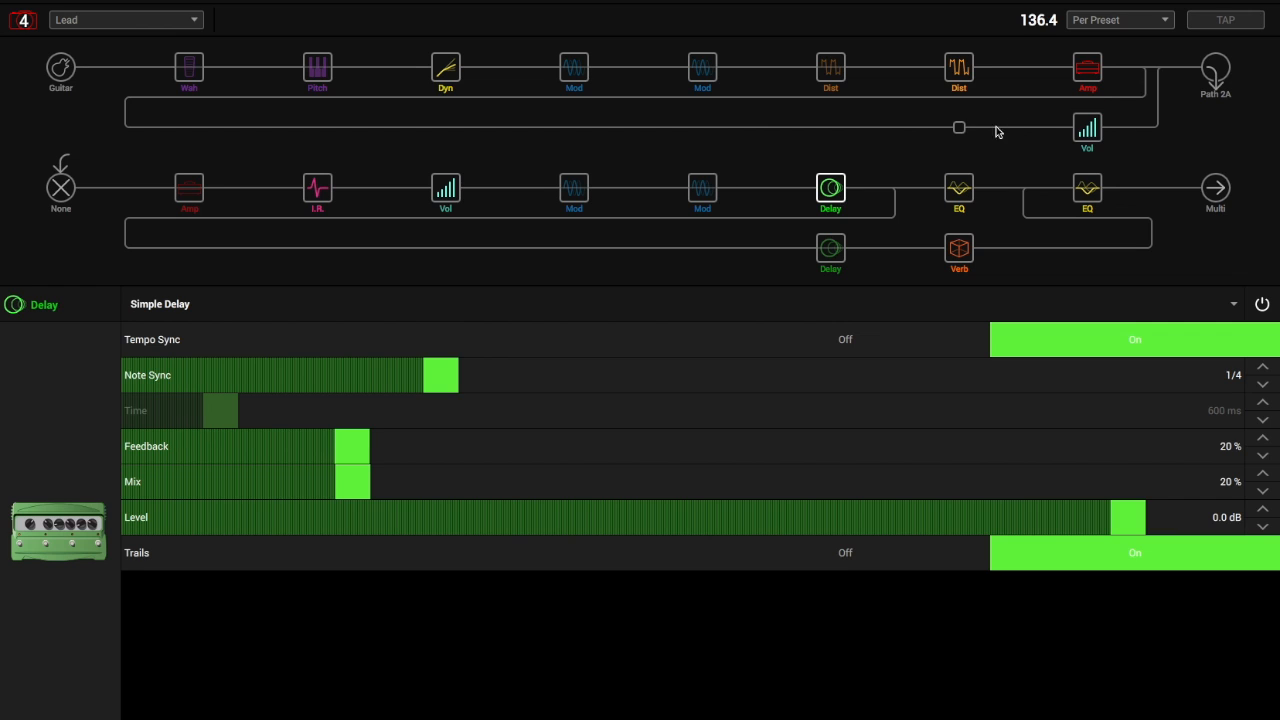
left_click(1090, 132)
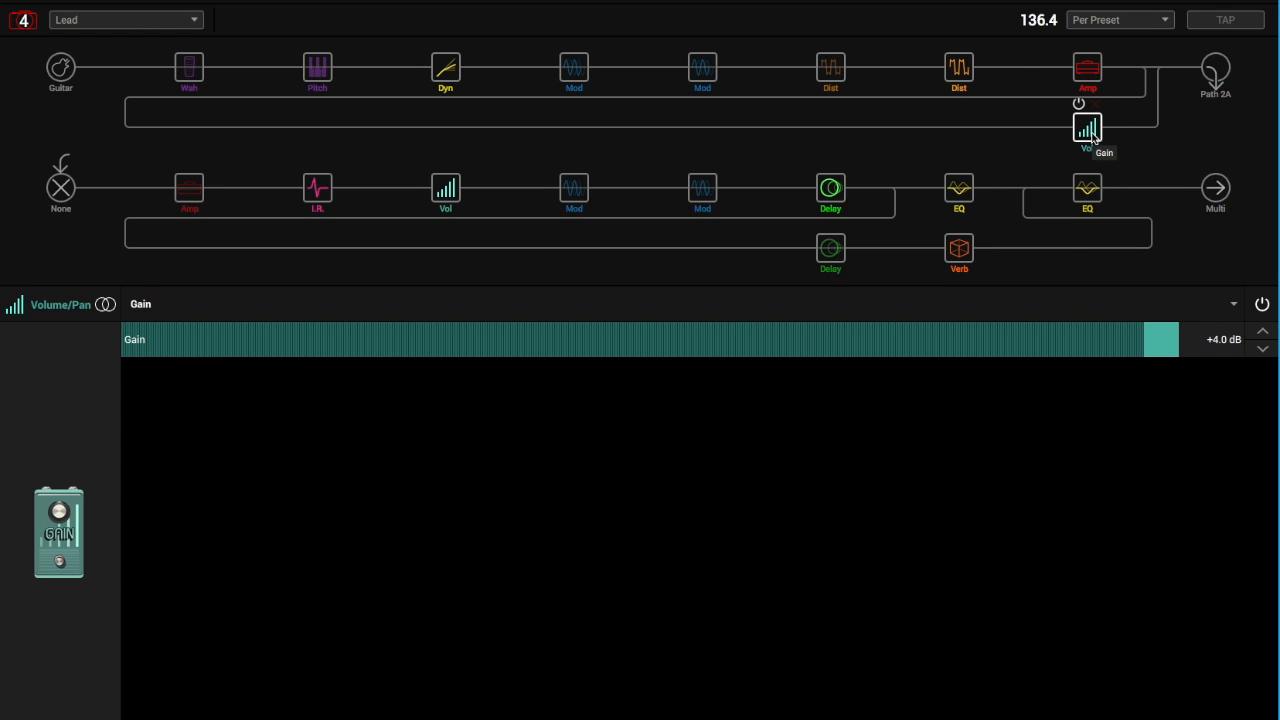
left_click(832, 190)
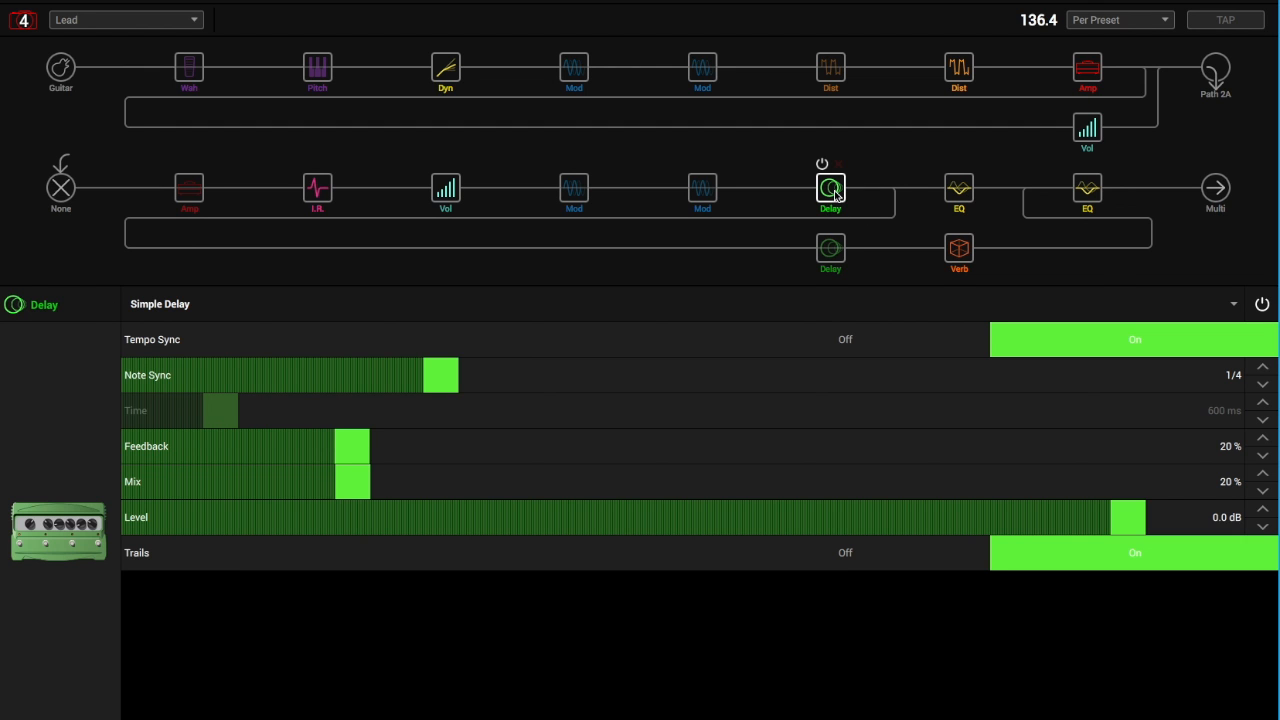